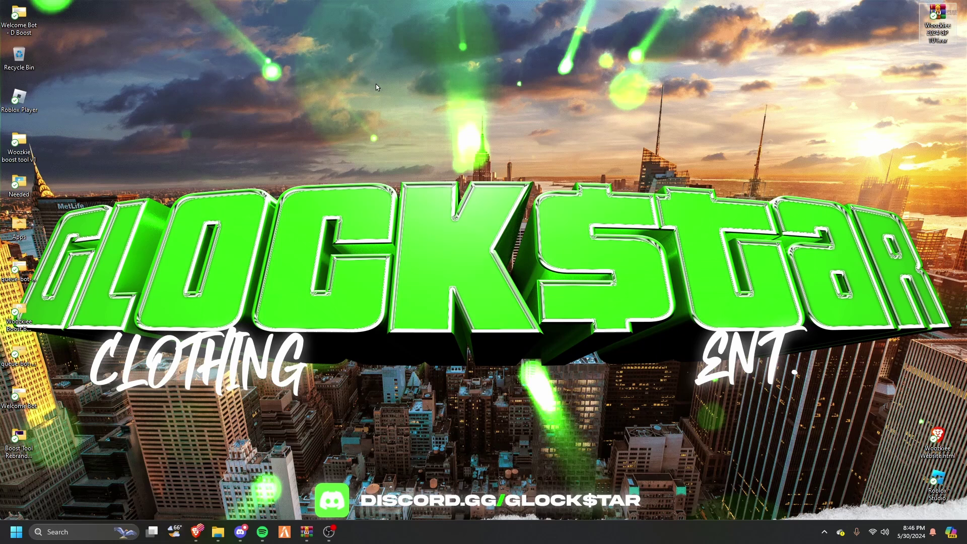
Extract the citizen folder from the Woozkiee 2024 GP TUT.rar archive into the FiveM Application Data folder
mouse_move(218, 532)
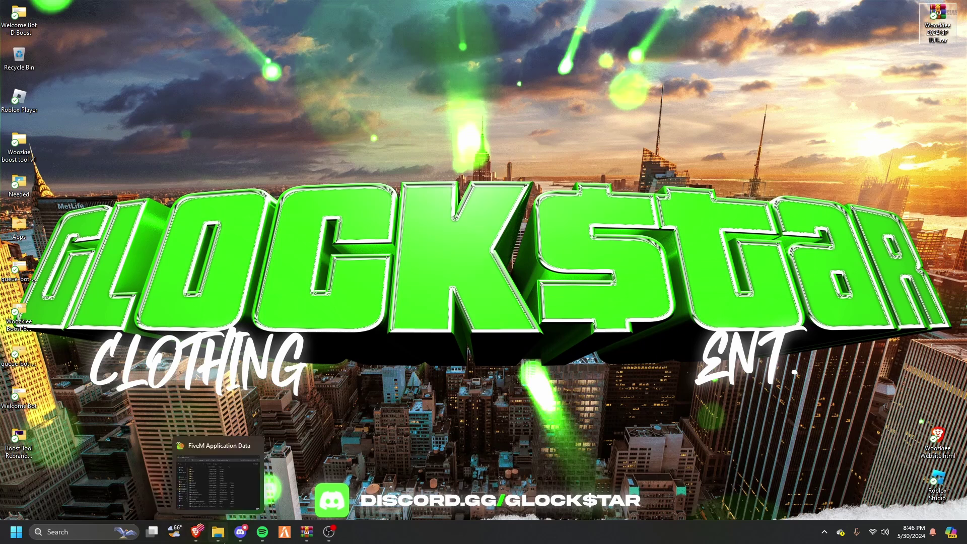
left_click(306, 532)
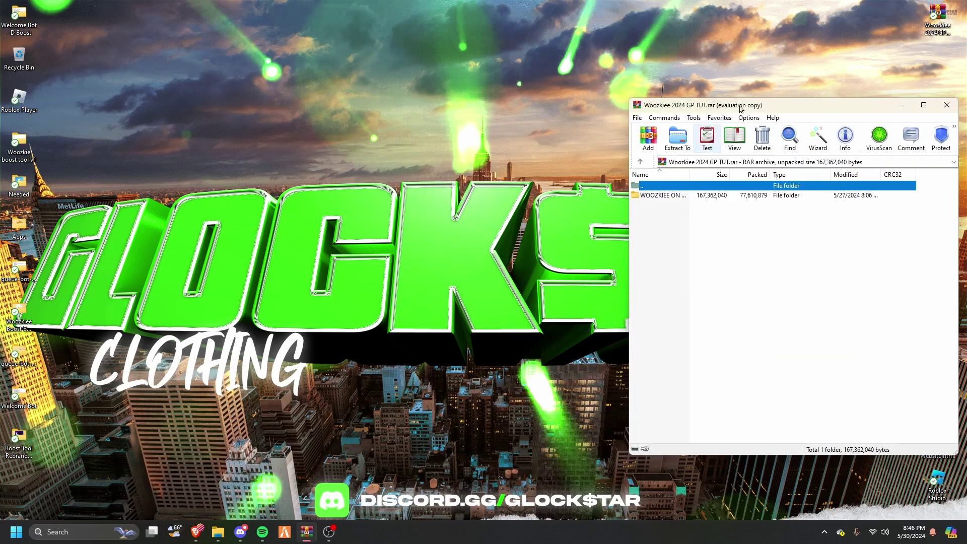
double_click(662, 196)
left_click(652, 197)
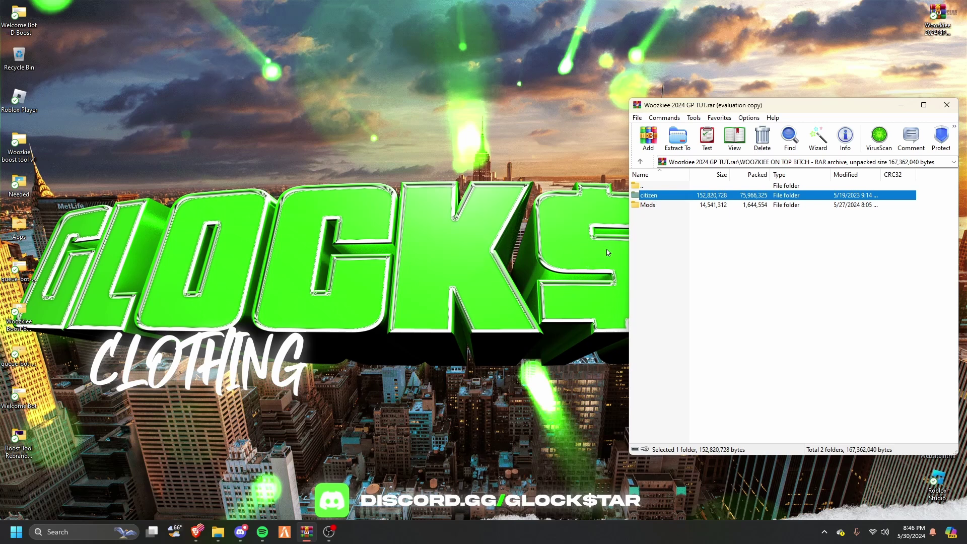
left_click(666, 234)
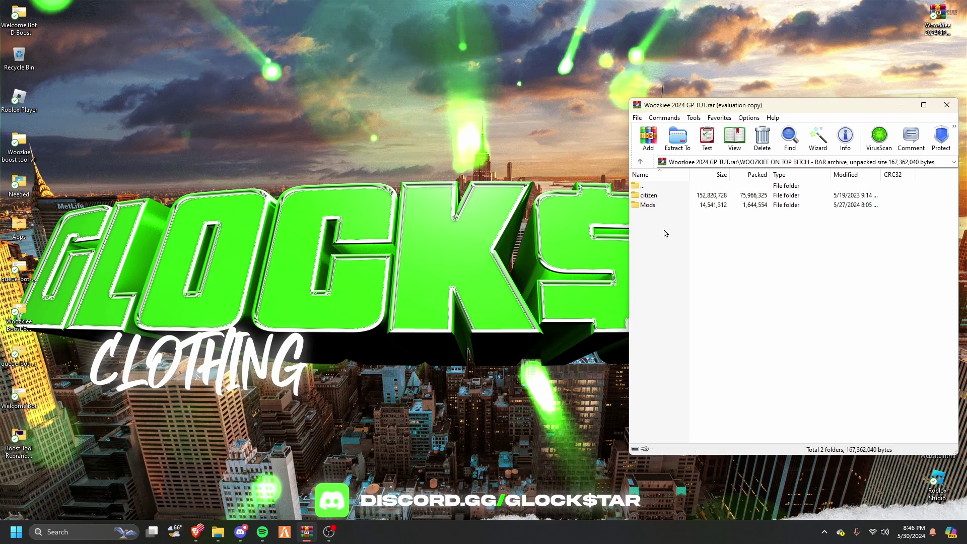
left_click(650, 197)
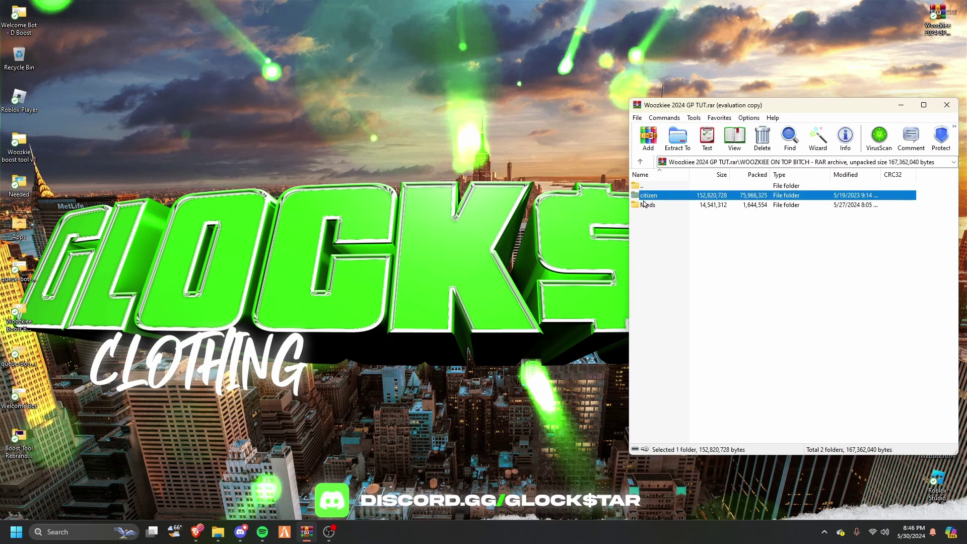
left_click(218, 532)
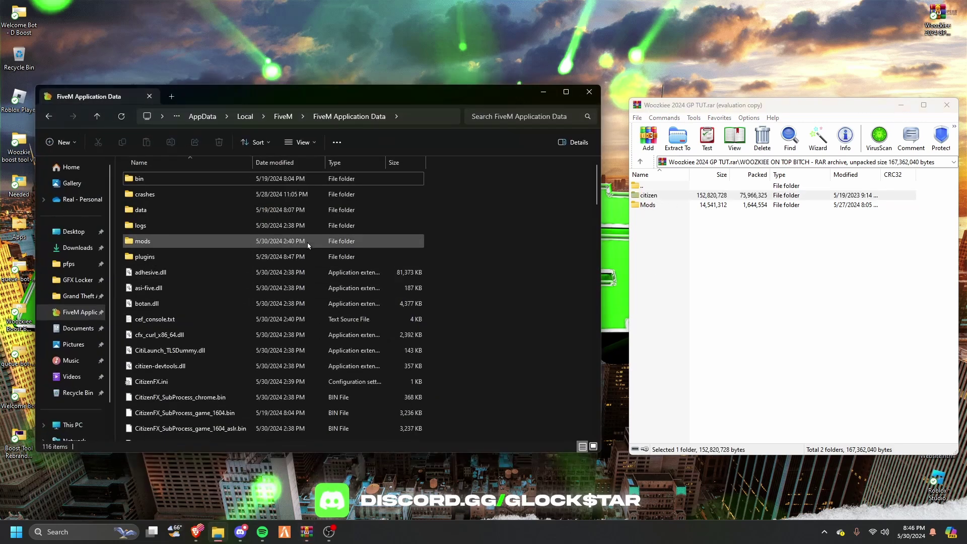
left_click_drag(650, 198, 554, 241)
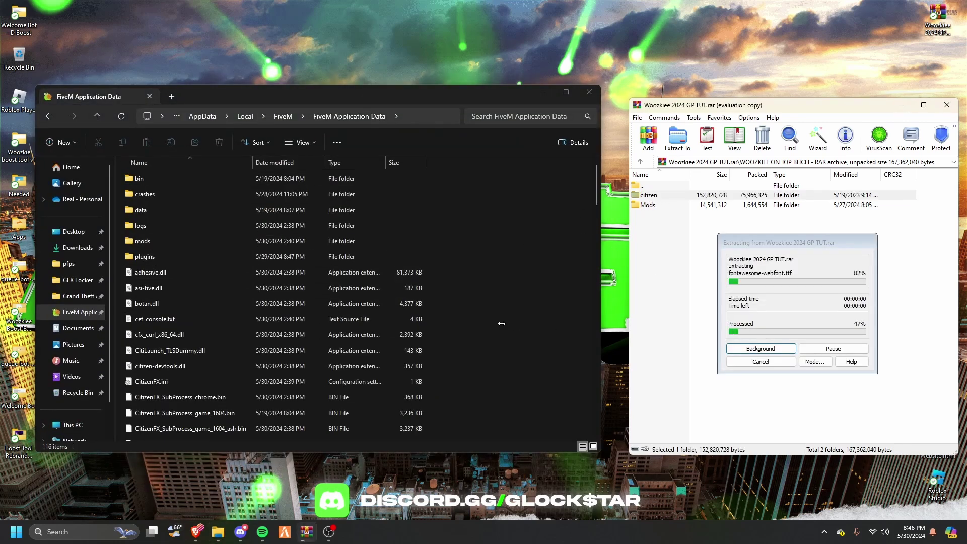
left_click(76, 312)
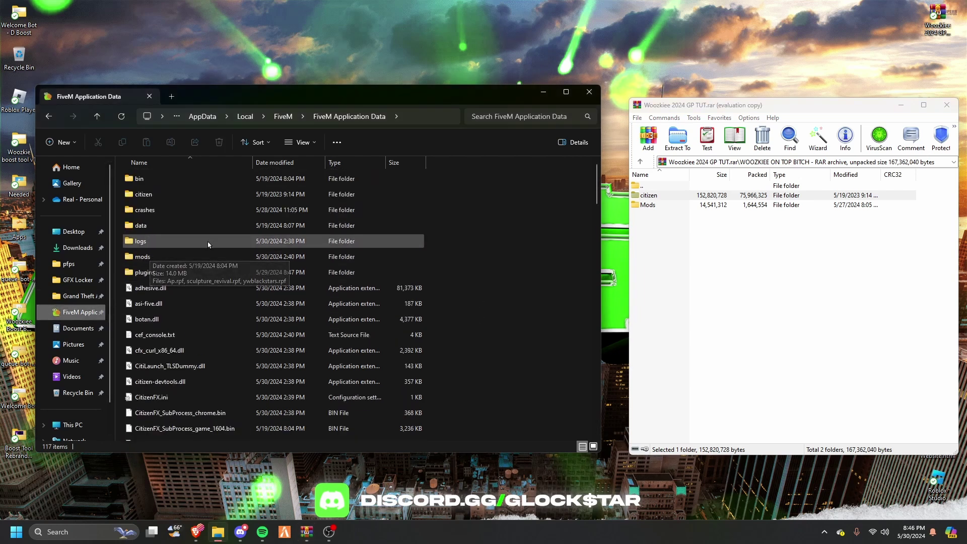
Extract woozkiee 2024.rpf from the archive's Mods folder into the FiveM mods folder and close the archive
double_click(150, 257)
double_click(648, 205)
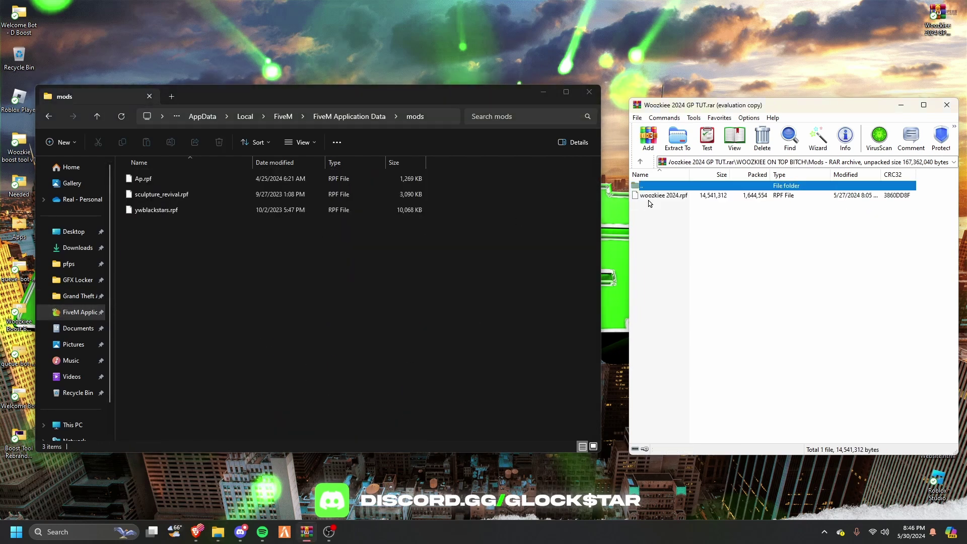
left_click_drag(665, 196, 328, 316)
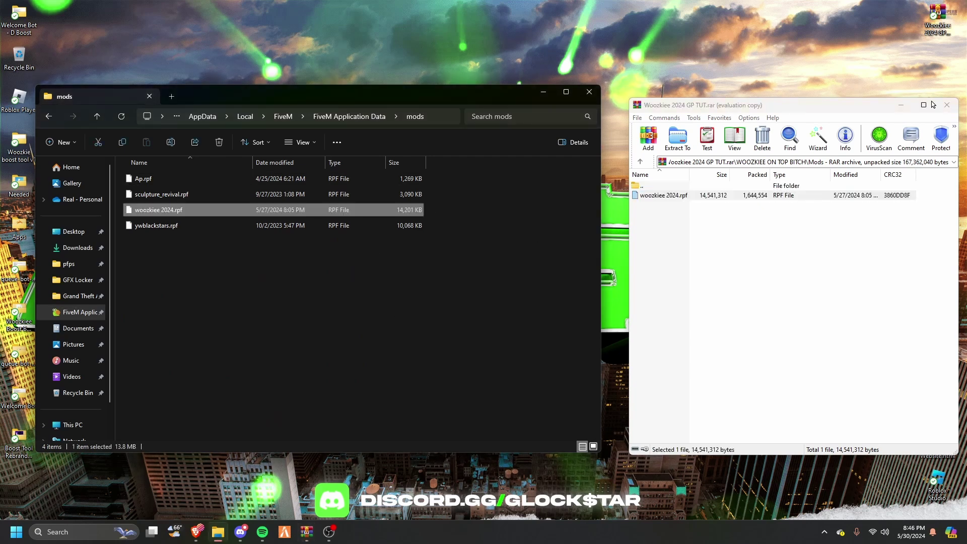
left_click(947, 105)
Move the mods folder window aside and launch OpenIV for Grand Theft Auto V on Windows
left_click_drag(359, 98, 823, 153)
key("super")
type("open")
key("Return")
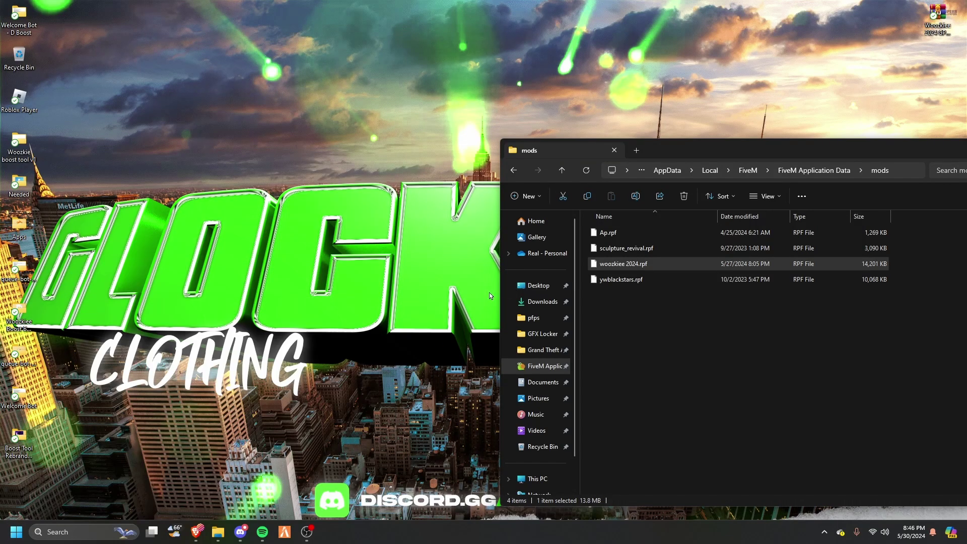
left_click(436, 283)
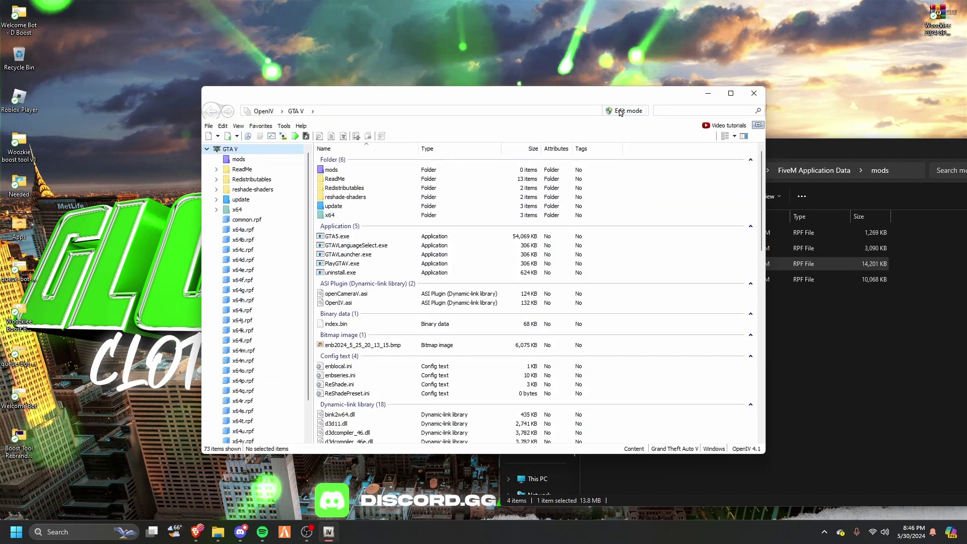
Turn on edit mode in OpenIV, accept the warning and collapse the GTA V tree
left_click(625, 111)
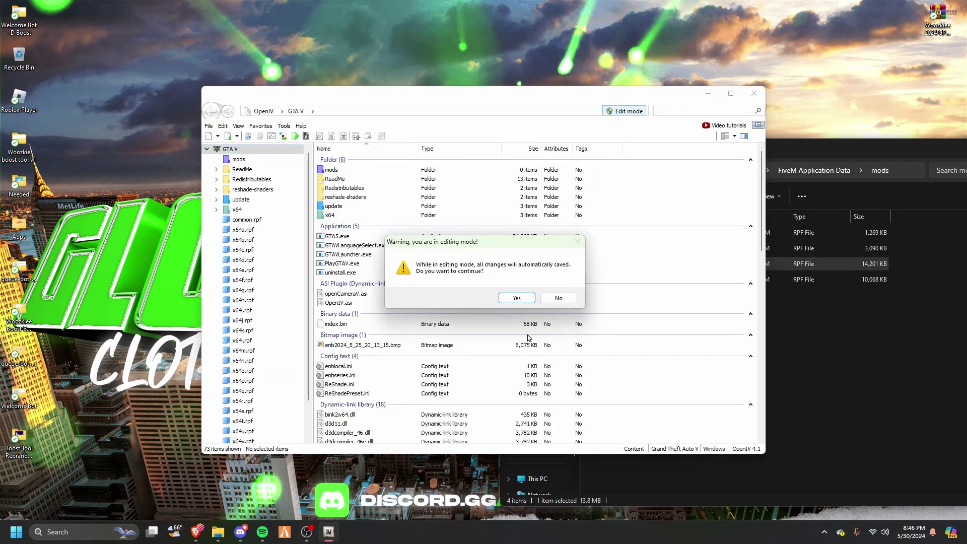
left_click(517, 298)
left_click(208, 149)
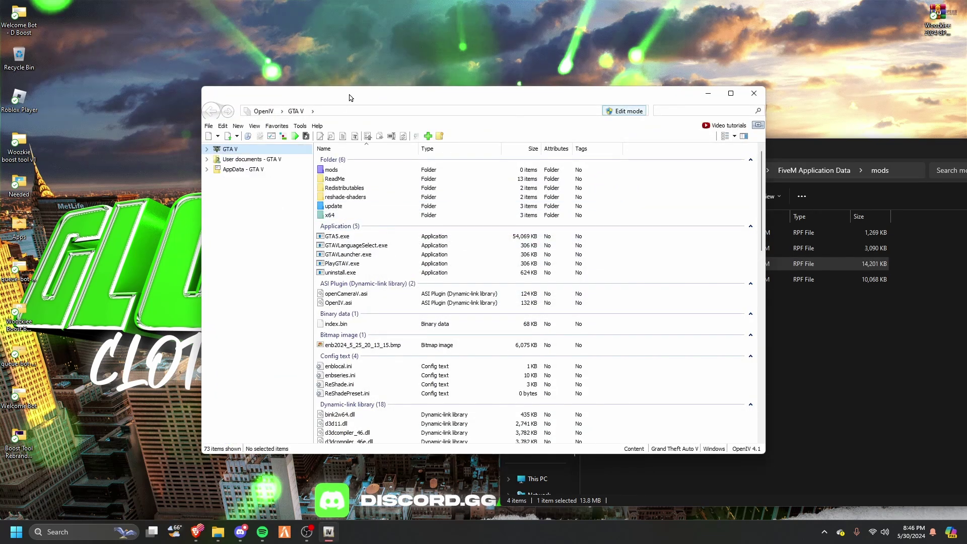
Place OpenIV beside the mods folder and load woozkiee 2024.rpf from that folder into OpenIV
left_click_drag(367, 105, 132, 84)
left_click_drag(219, 84, 256, 103)
left_click(605, 292)
left_click_drag(620, 265, 58, 249)
Open skydome.ytd from content, shaders_cave_particles.rpf, x64, shaders_cave_particles.rpf inside woozkiee 2024.rpf
left_click(161, 174)
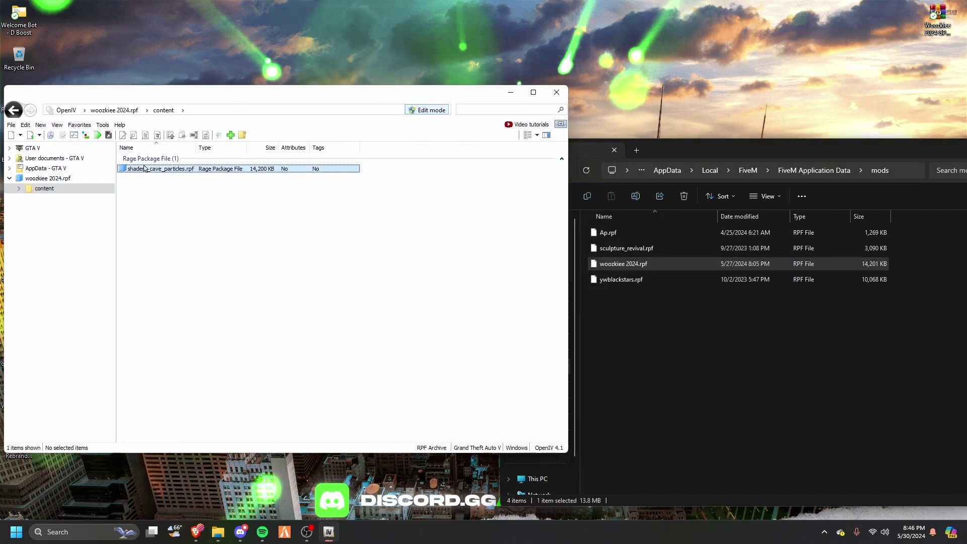
double_click(161, 170)
double_click(149, 170)
double_click(149, 172)
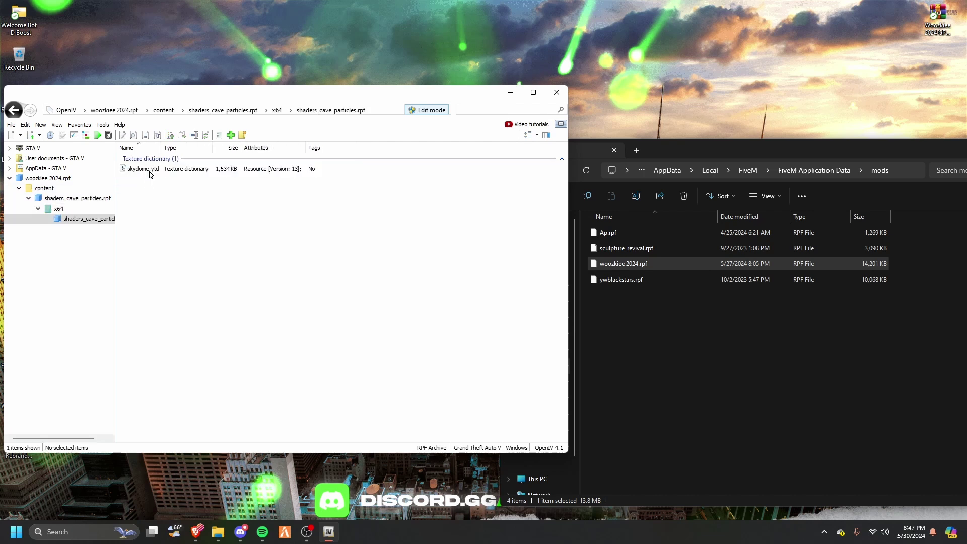
double_click(151, 170)
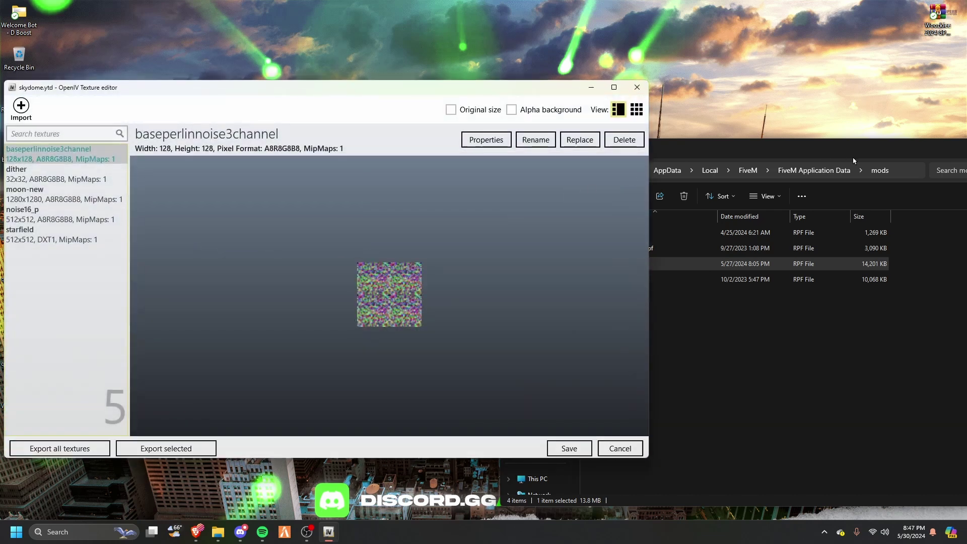
Close the mods folder window and start exporting the starfield texture from skydome.ytd
left_click_drag(957, 161, 681, 126)
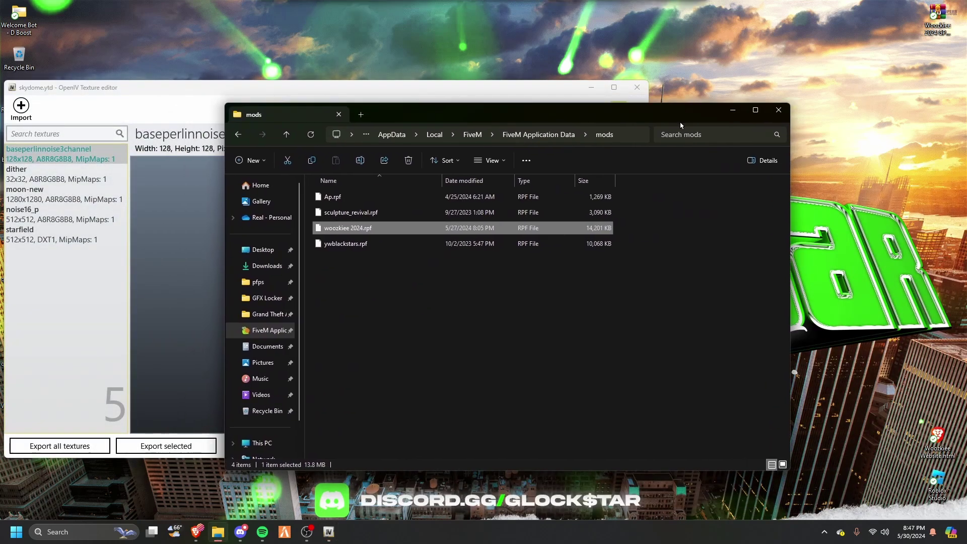
left_click(779, 110)
left_click(49, 232)
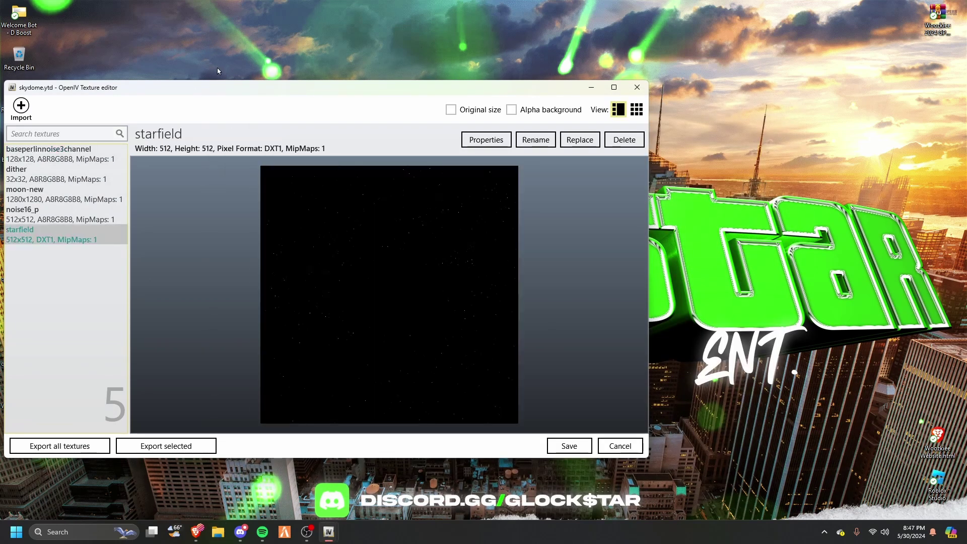
left_click_drag(229, 97, 397, 67)
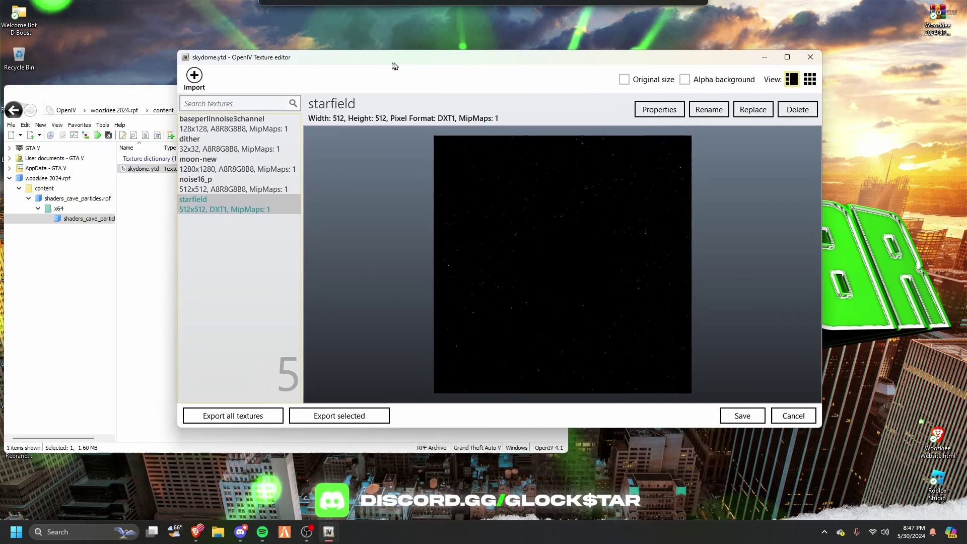
left_click(342, 411)
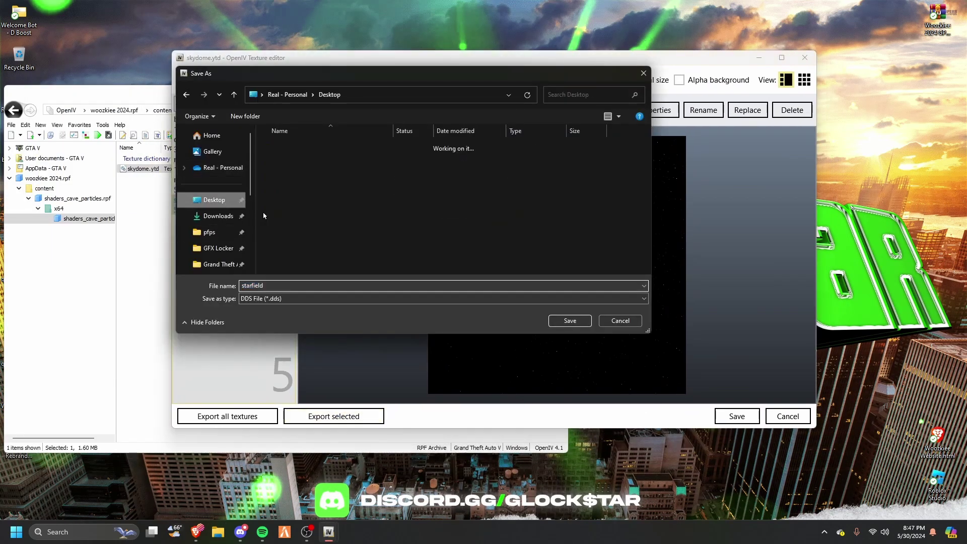
Create a new folder named tut on the Desktop from within the save dialog
right_click(643, 212)
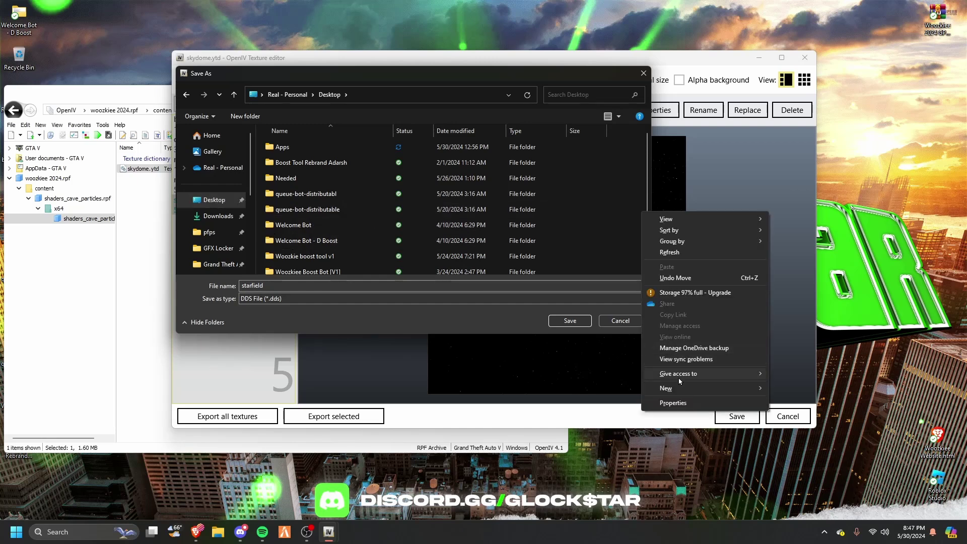
mouse_move(679, 381)
left_click(791, 391)
type("tut")
key("Return")
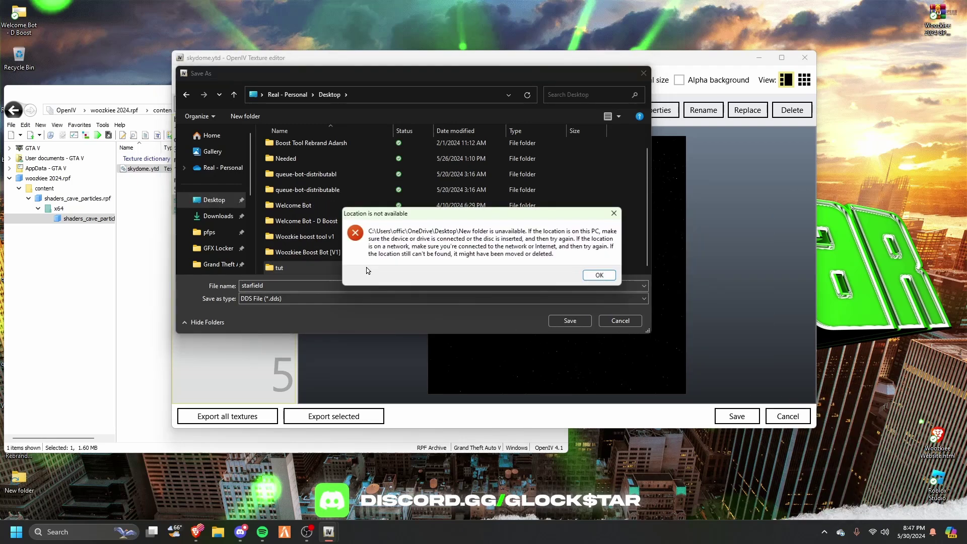
left_click(599, 274)
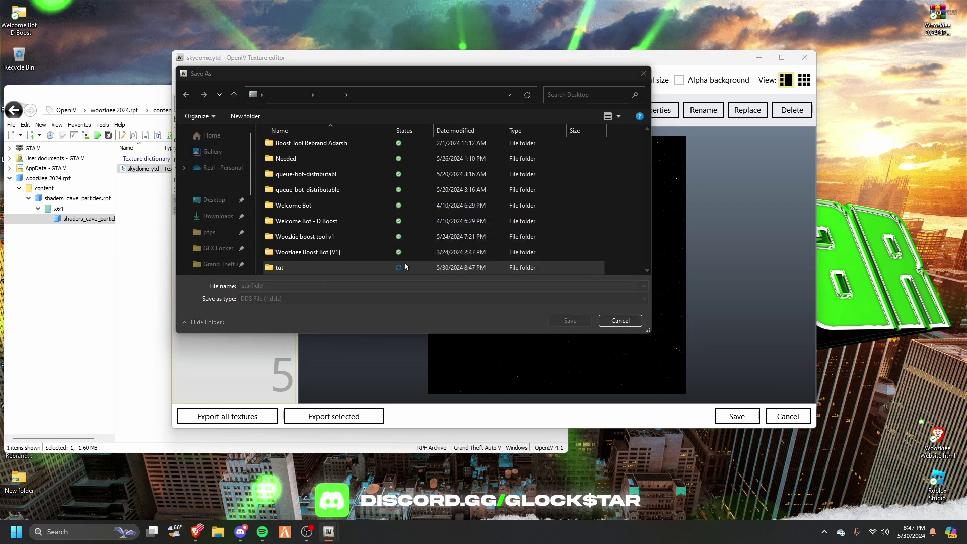
Save the starfield texture as a PNG image in the tut folder
double_click(352, 268)
left_click(291, 298)
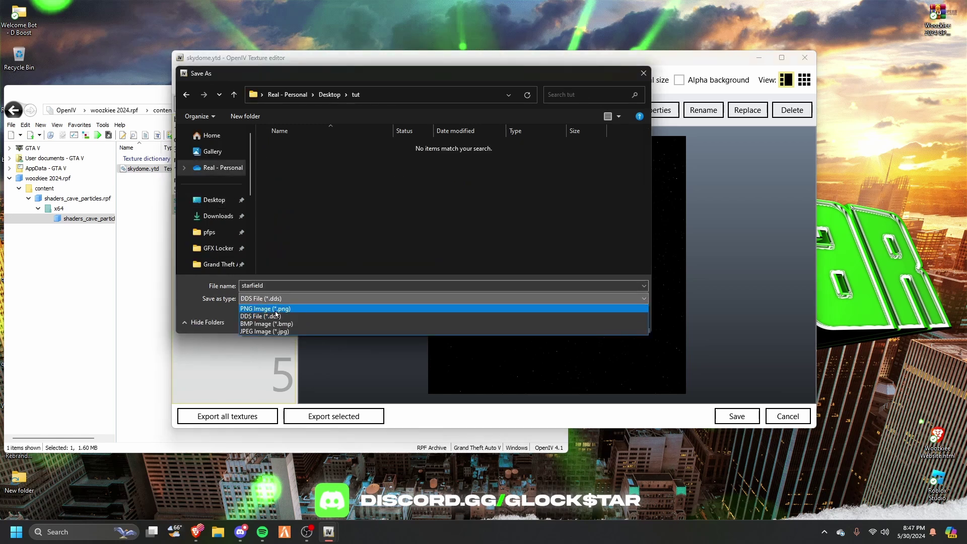
left_click(276, 309)
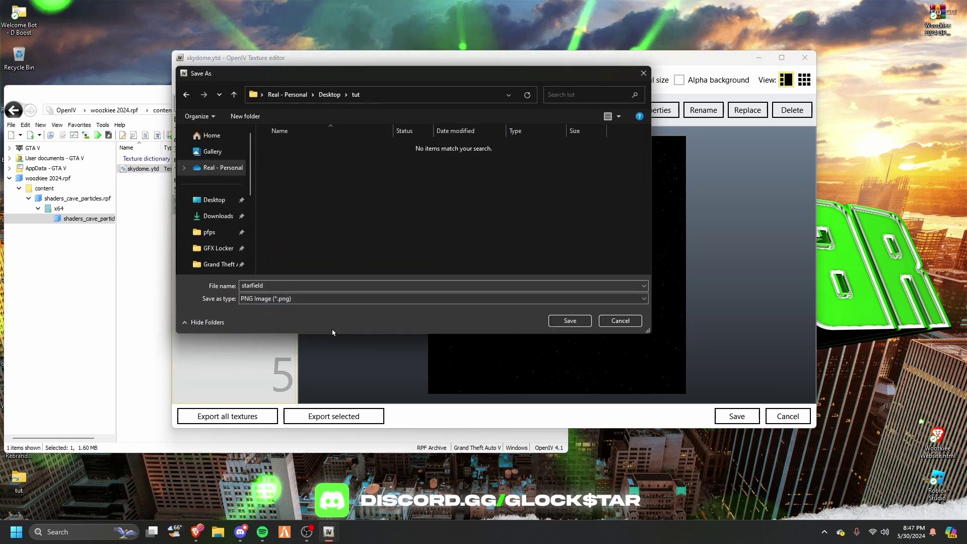
left_click(569, 320)
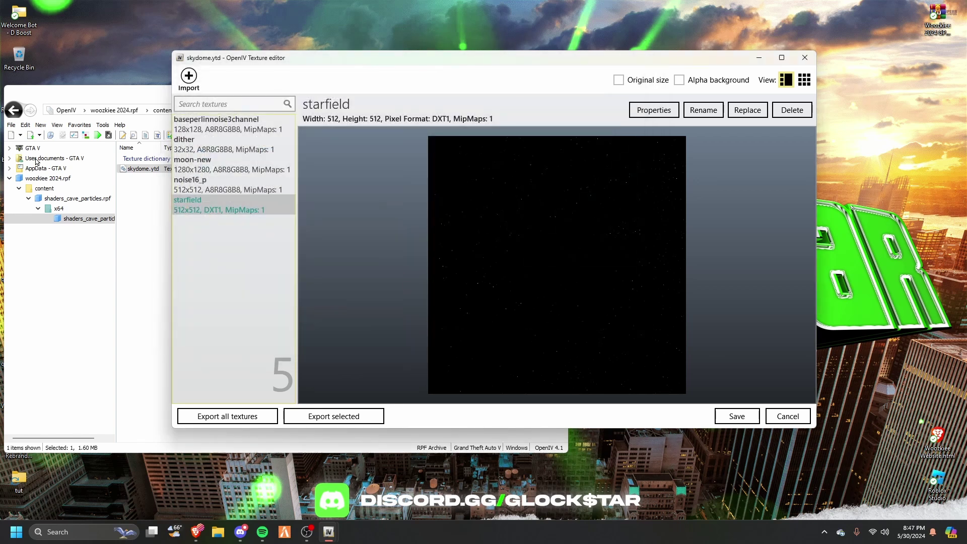
Export the moon-new texture as a PNG image into the tut folder
left_click(227, 166)
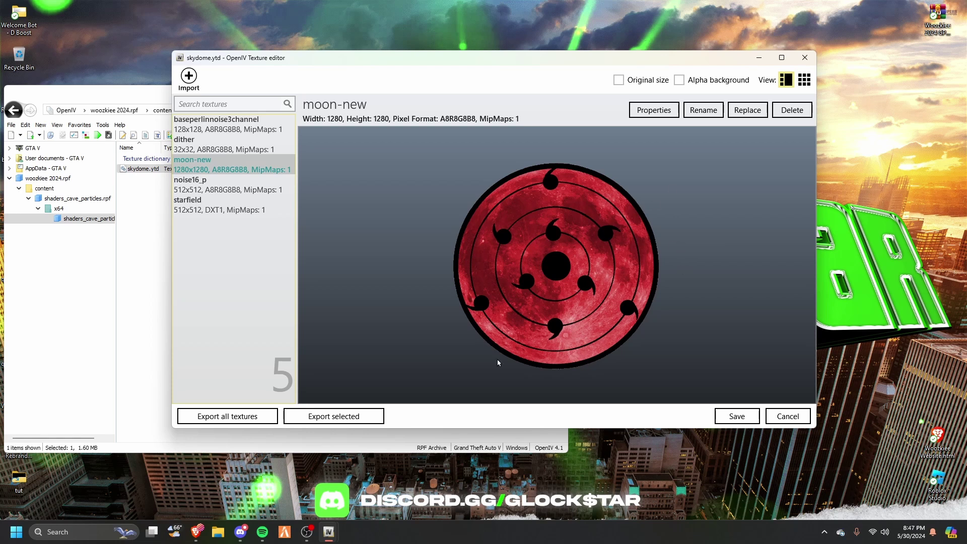
left_click(335, 416)
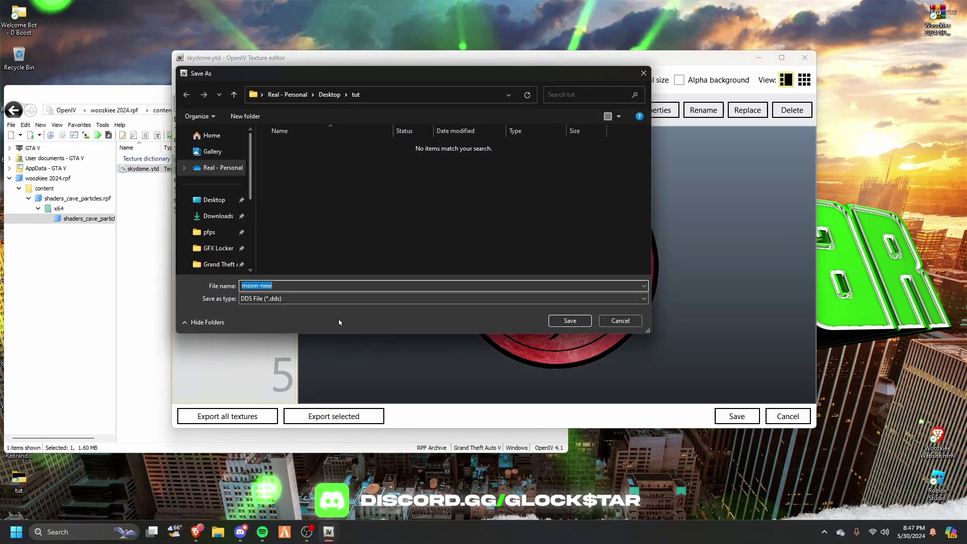
left_click(338, 298)
left_click(302, 316)
left_click(570, 321)
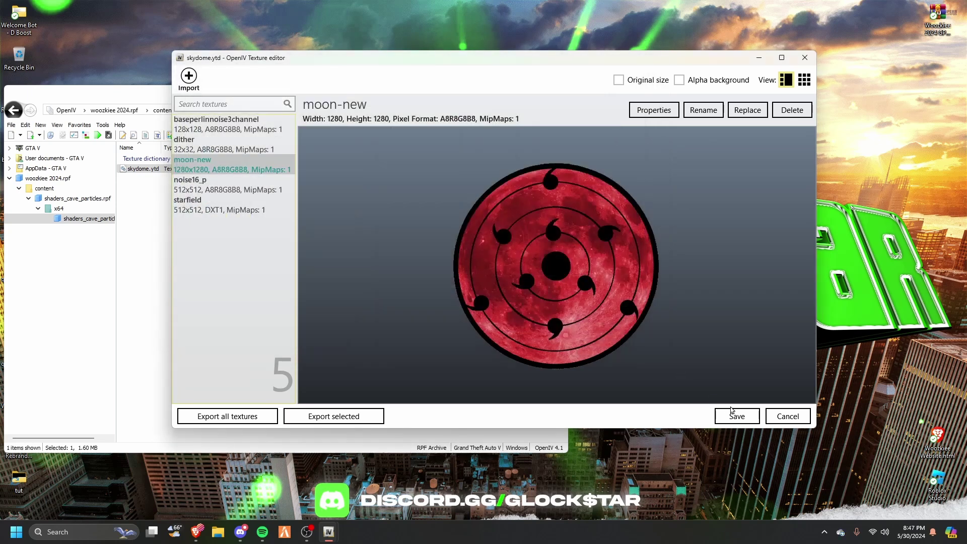
Save the skydome.ytd texture dictionary and minimize the OpenIV window
left_click(735, 416)
left_click_drag(511, 100, 639, 88)
left_click(639, 82)
Search the computer for Photoshop and launch it
key("super")
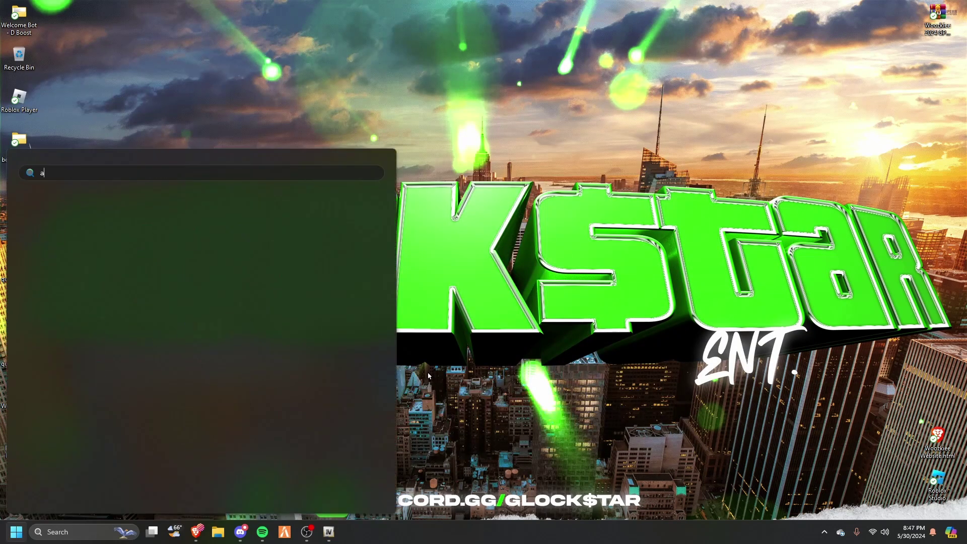
type("ps")
key("Return")
Switch to Discord and open a channel further down the server's channel list, then return to Photoshop
left_click(241, 529)
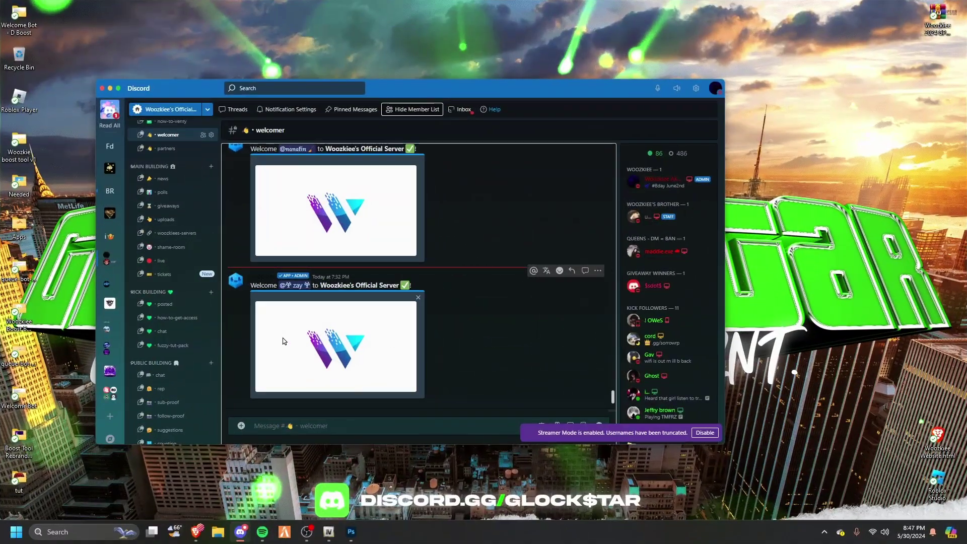
scroll(194, 324, "down", 15)
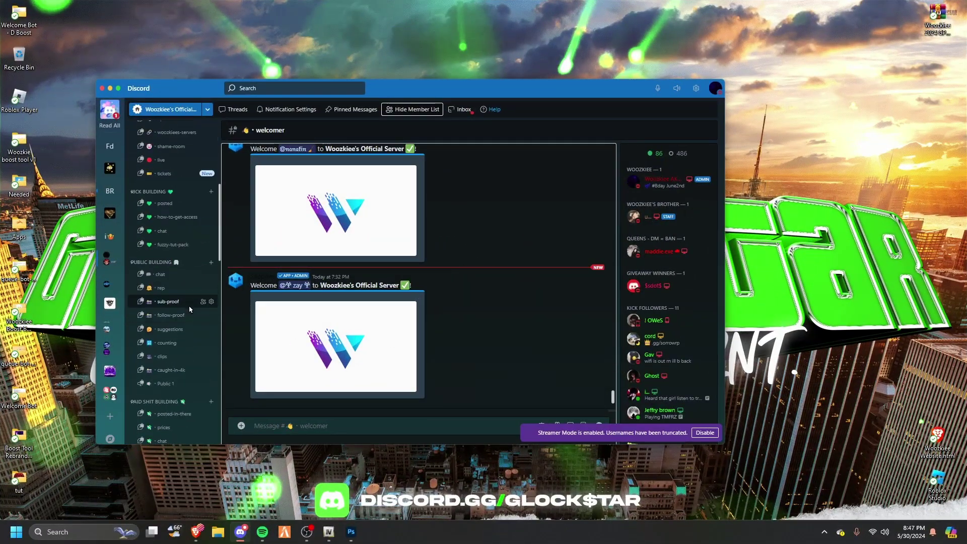
scroll(181, 310, "down", 3)
left_click(176, 276)
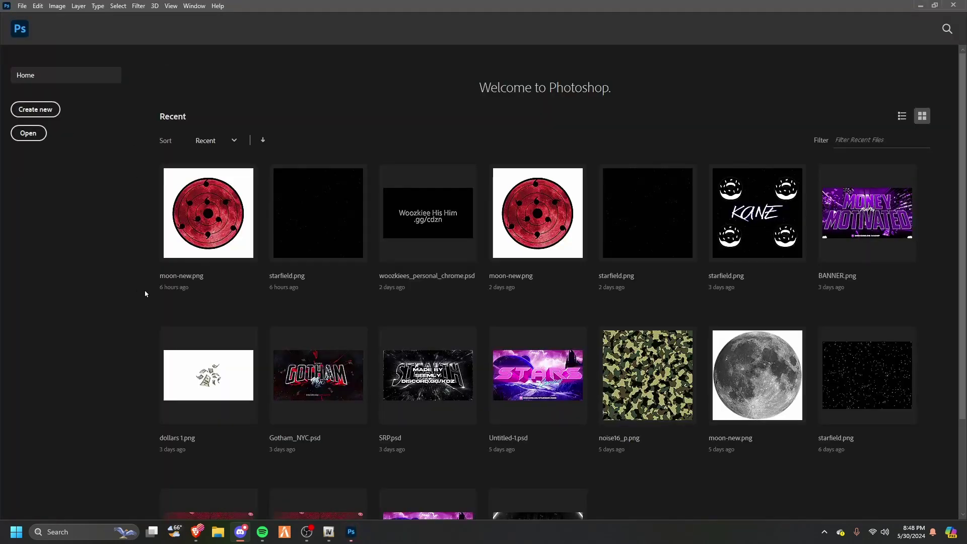
left_click(242, 532)
left_click(241, 533)
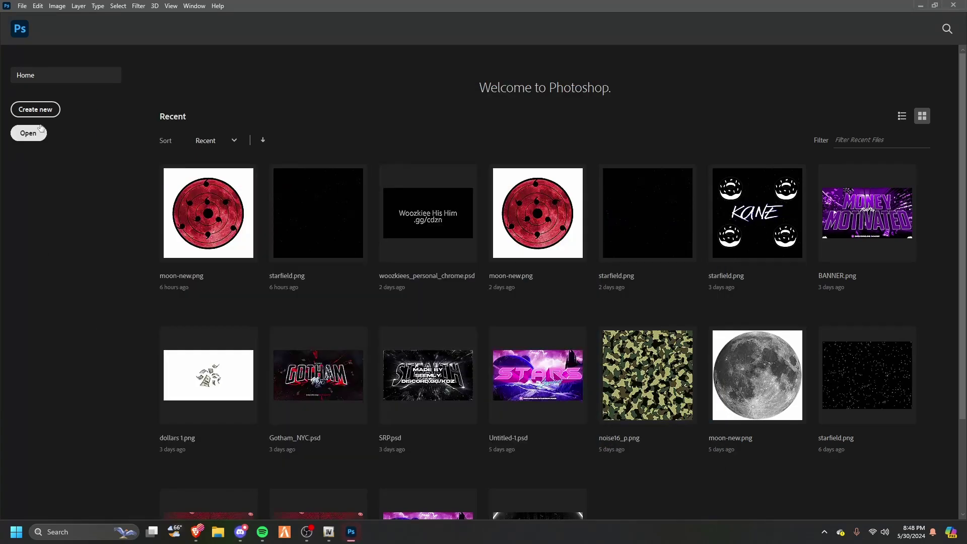
Open the starfield.png texture in Photoshop
left_click(25, 133)
double_click(168, 110)
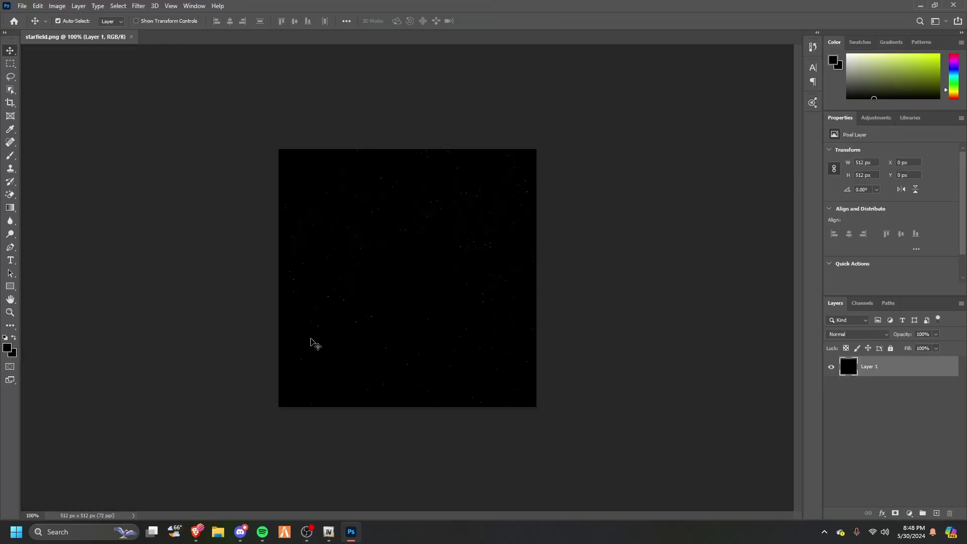
Switch to Microsoft Edge and search Bing Images for "yellow stars png"
key("super")
type("mi")
key("Return")
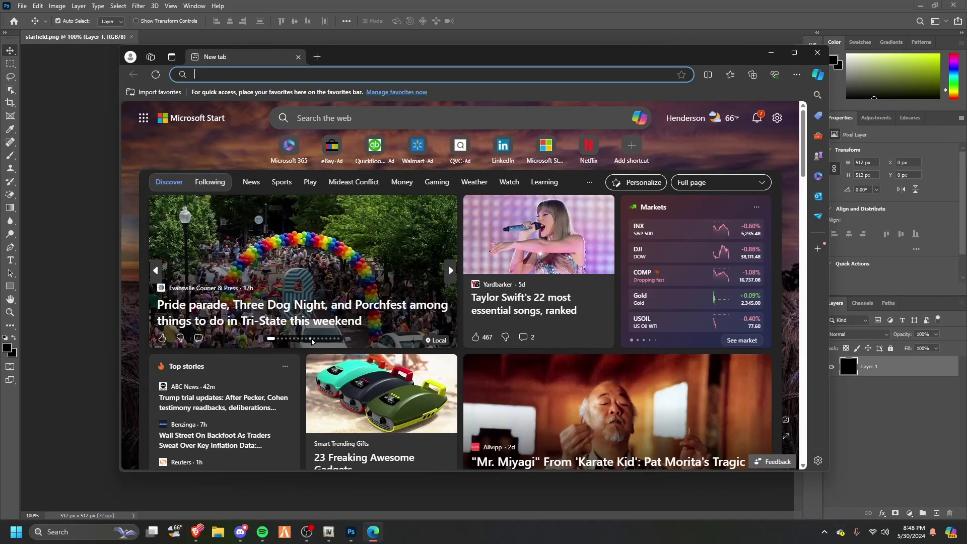
type("yellow")
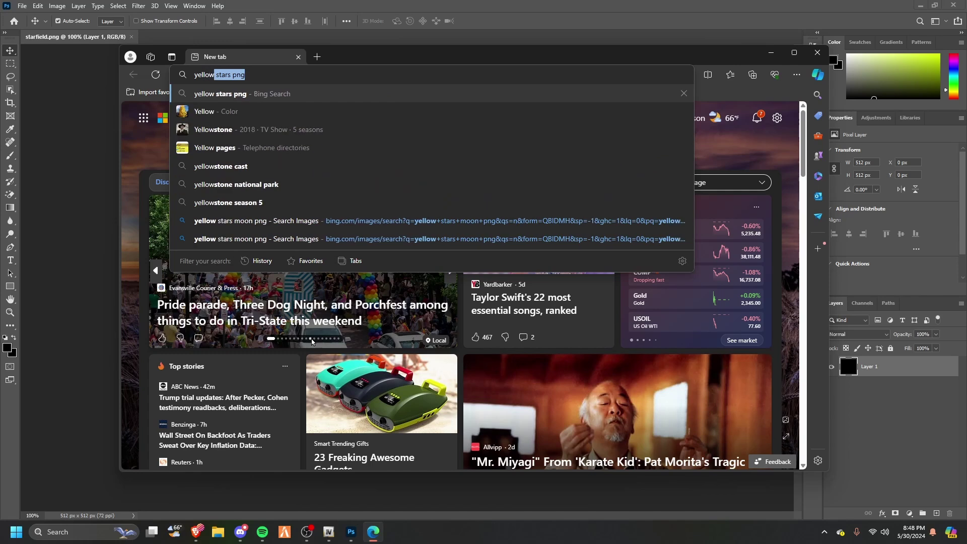
key("Return")
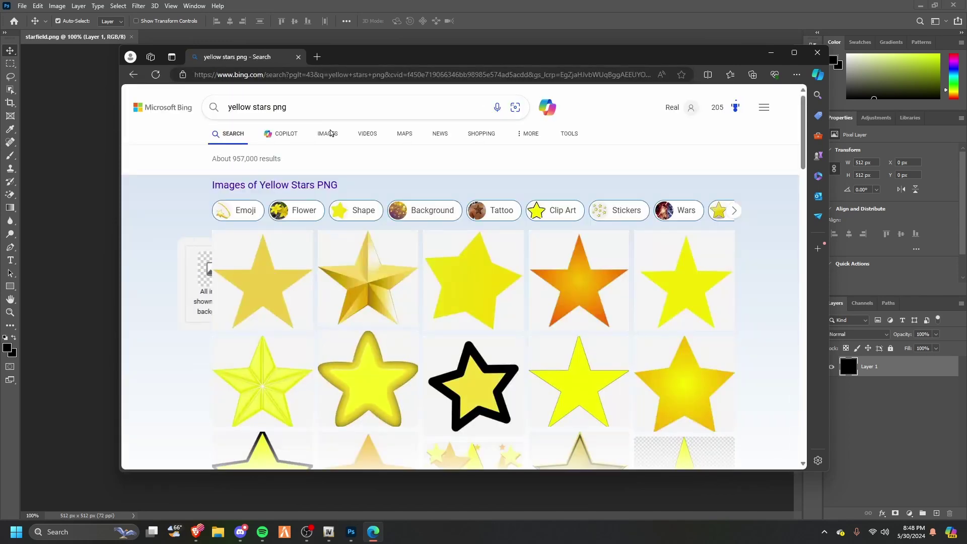
left_click(296, 132)
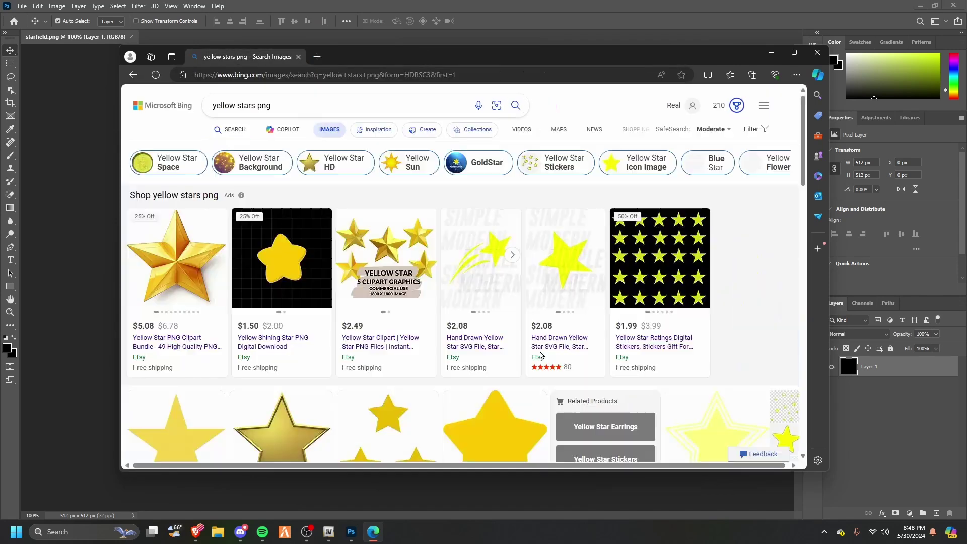
Browse the yellow star image results and inspect a black-outlined star and its similar images as possible artwork
scroll(418, 372, "down", 15)
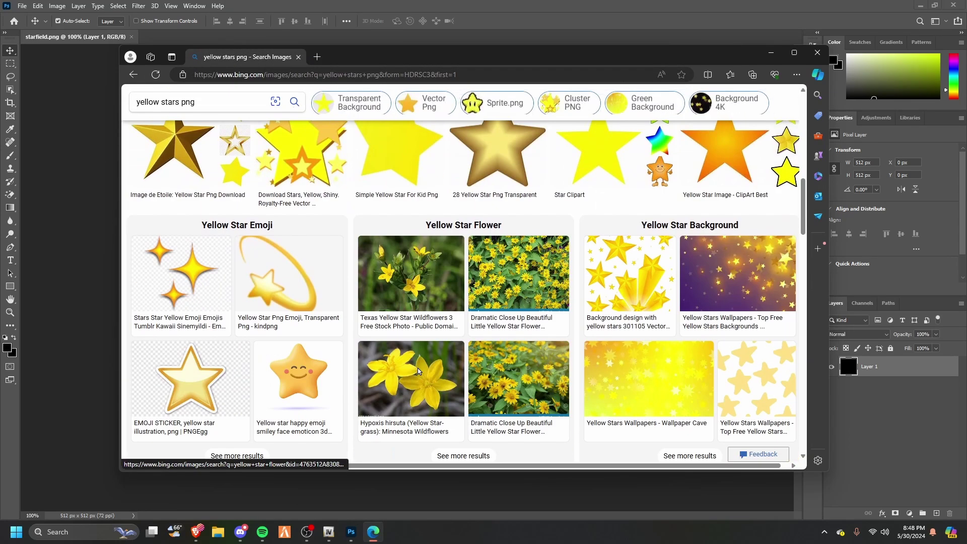
scroll(418, 371, "down", 5)
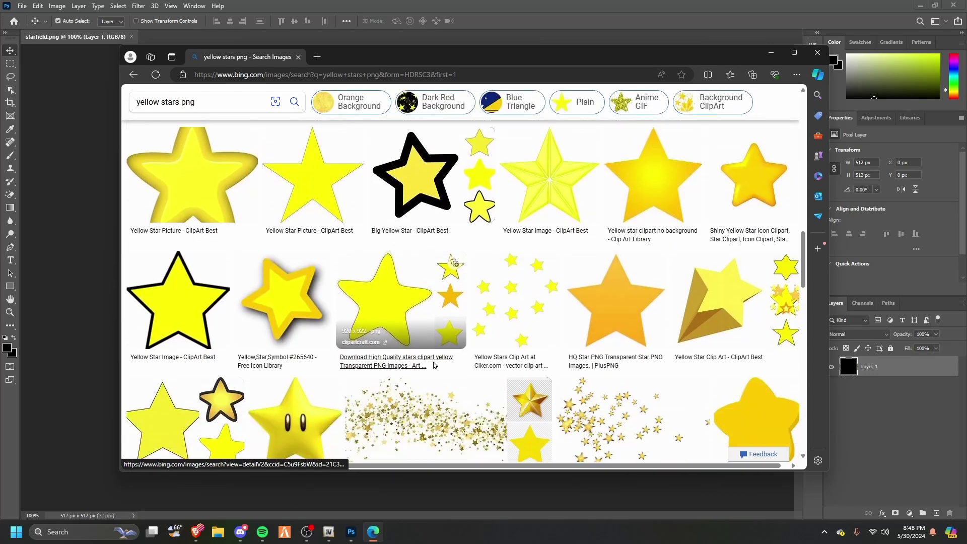
scroll(374, 352, "down", 3)
scroll(426, 282, "up", 4)
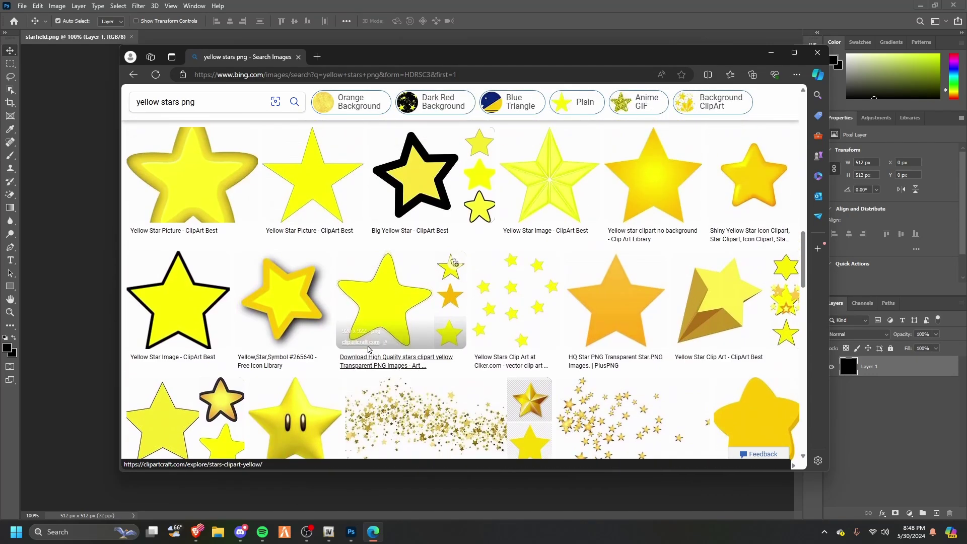
left_click(426, 283)
scroll(428, 287, "down", 5)
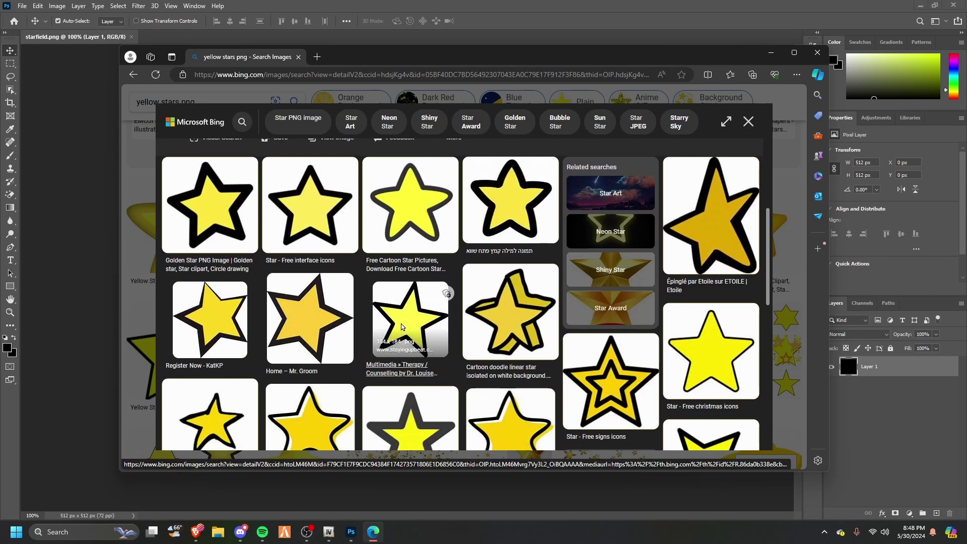
left_click(402, 327)
scroll(368, 285, "down", 5)
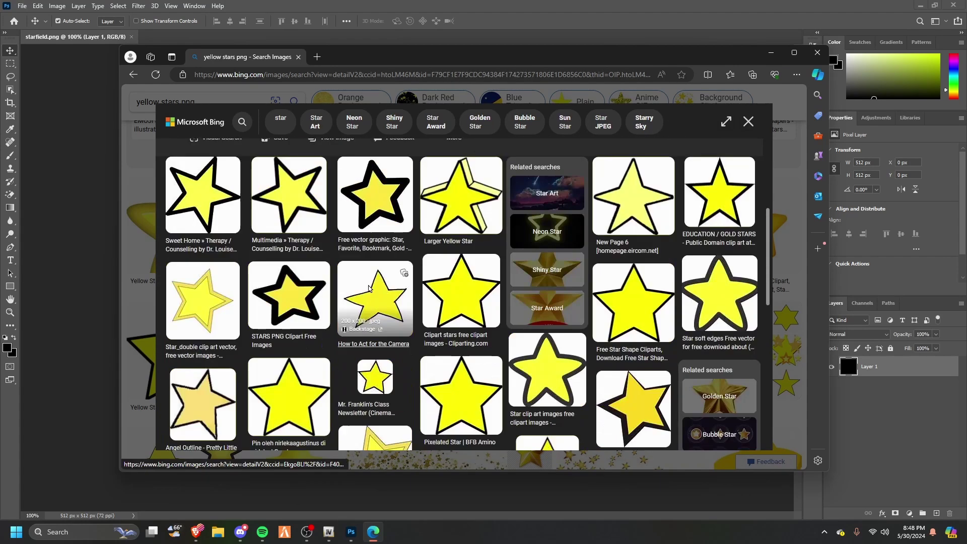
scroll(369, 288, "up", 3)
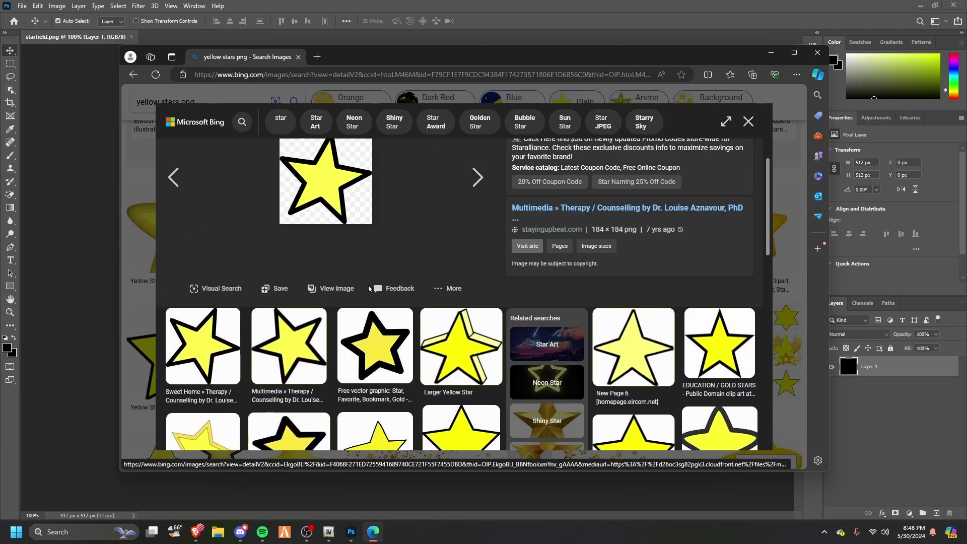
right_click(317, 192)
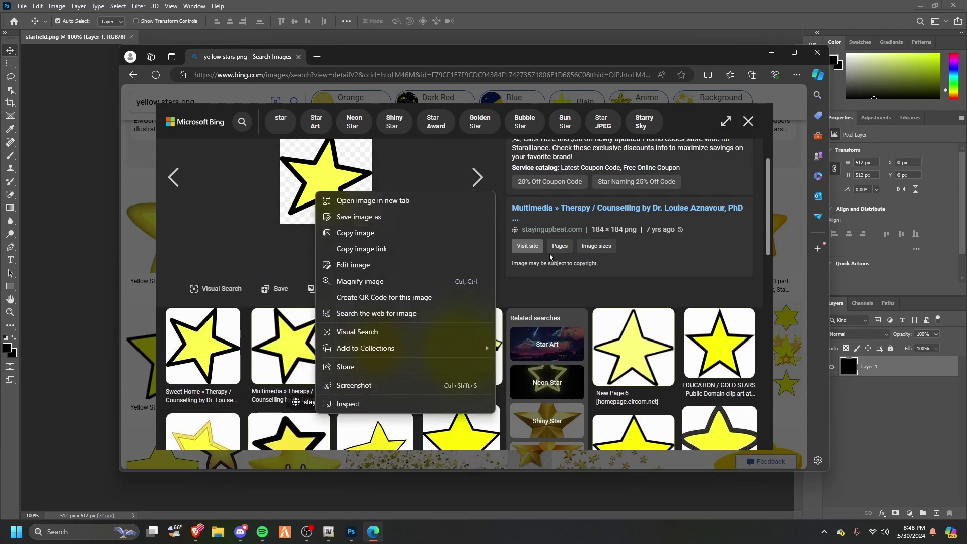
scroll(552, 258, "down", 10)
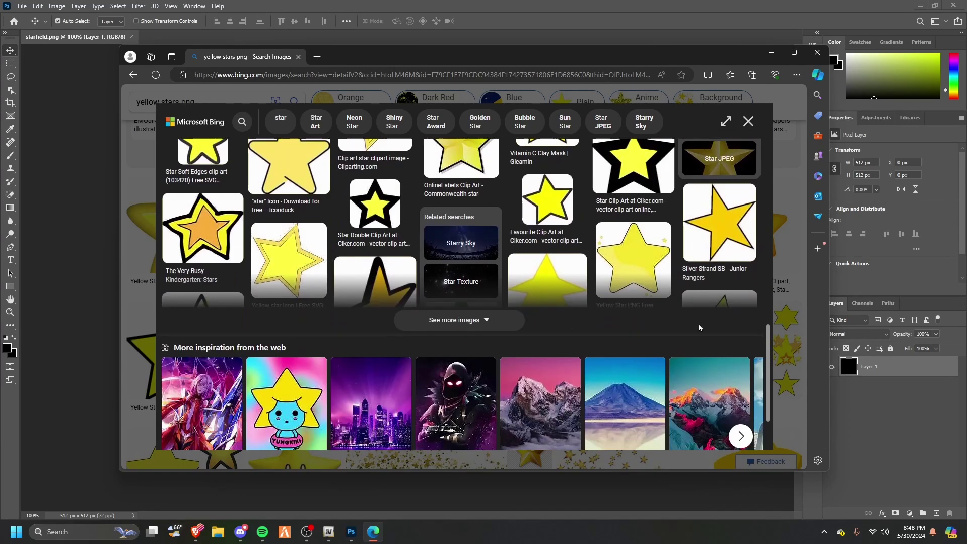
left_click(773, 335)
Look through more yellow star results and the related images of another star, and close the browser
scroll(483, 300, "down", 1)
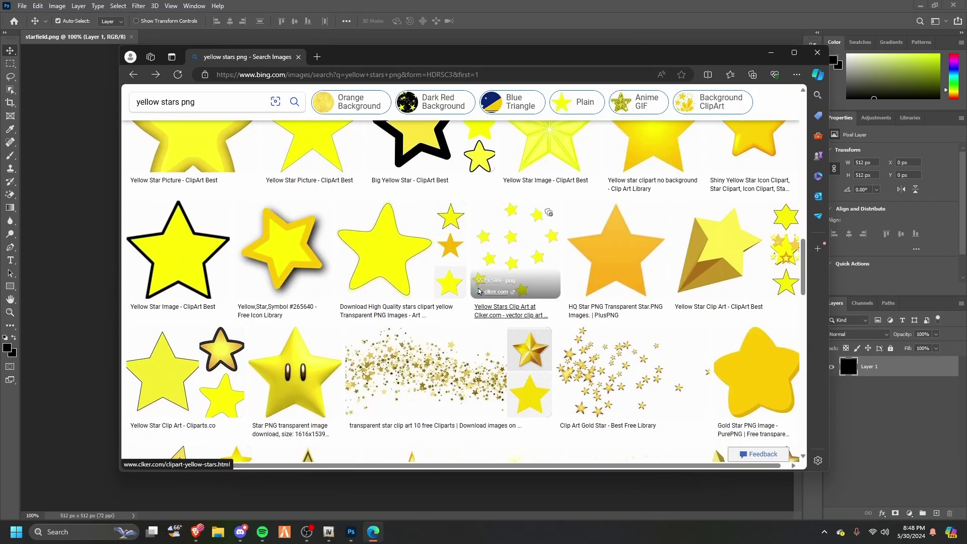
scroll(481, 297, "down", 2)
scroll(481, 294, "down", 2)
scroll(478, 291, "up", 6)
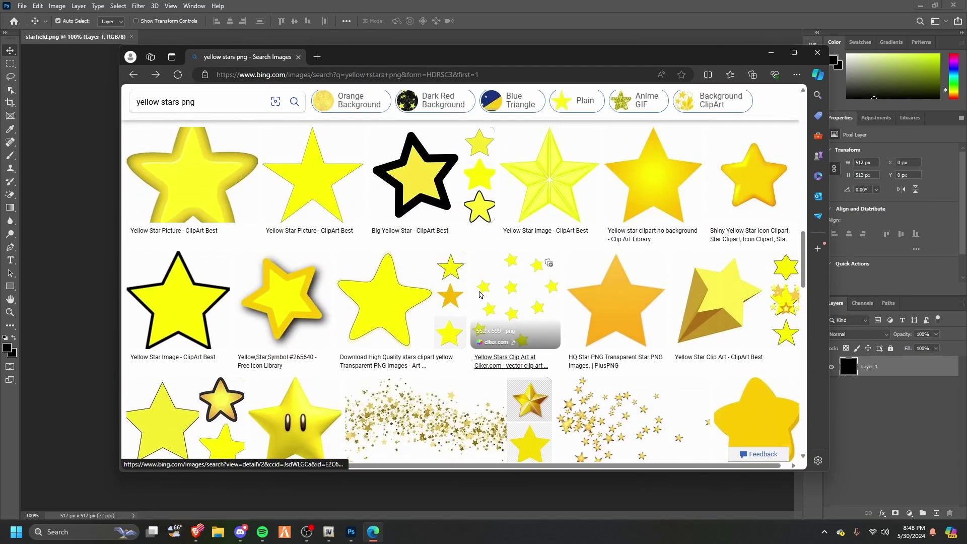
left_click(395, 289)
scroll(438, 316, "down", 5)
scroll(437, 317, "down", 5)
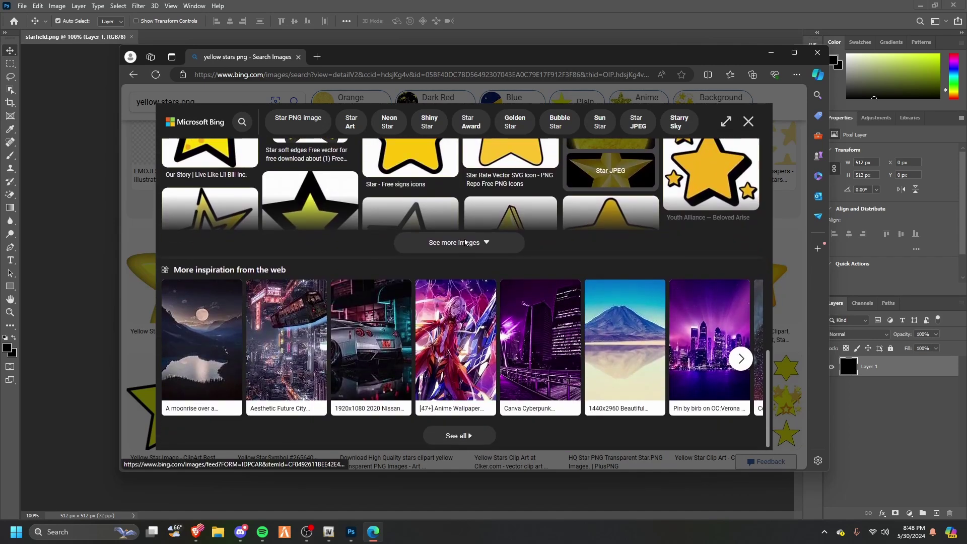
scroll(479, 312, "up", 3)
scroll(482, 311, "down", 6)
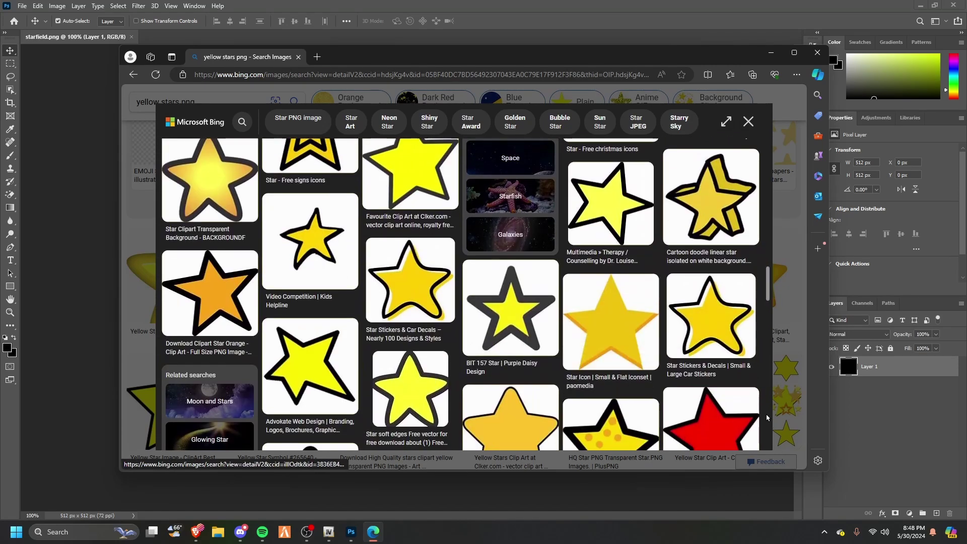
scroll(730, 397, "down", 5)
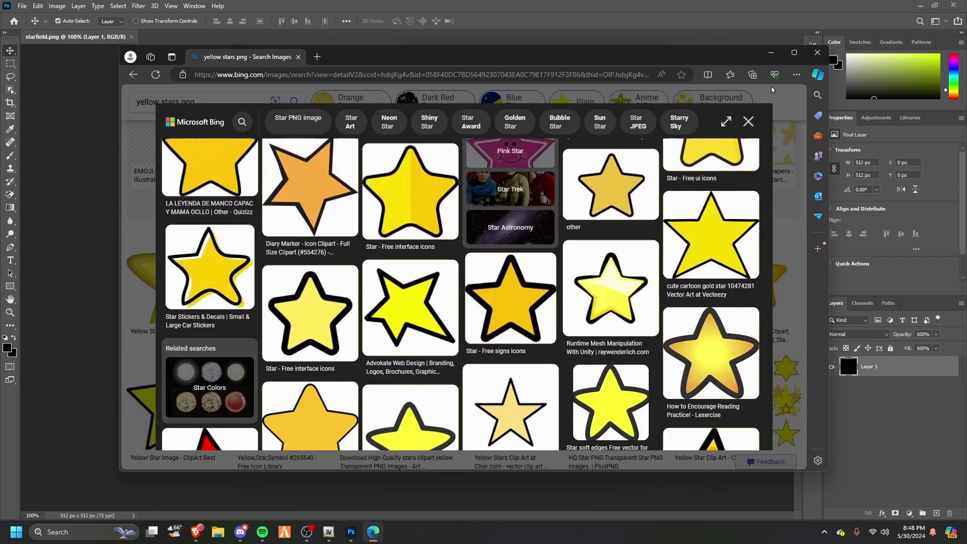
left_click(817, 53)
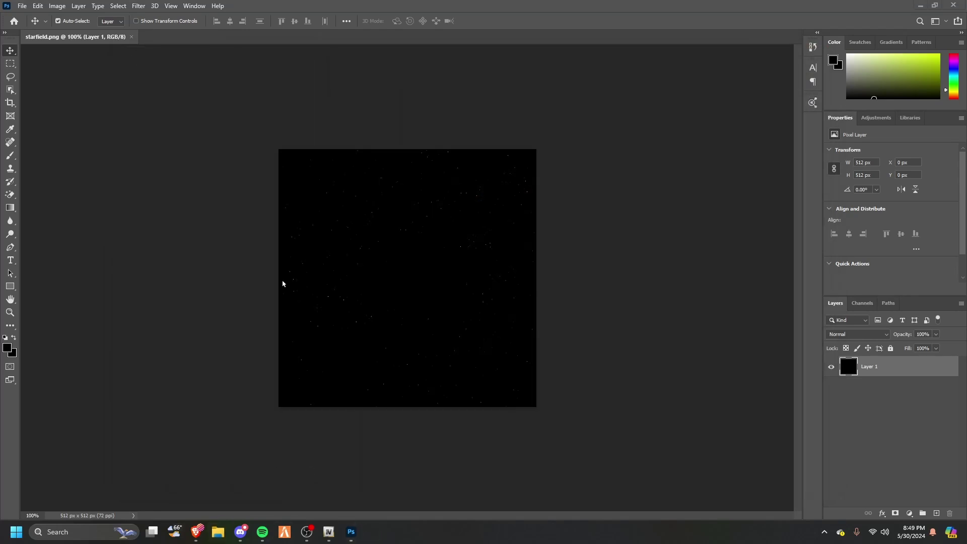
Place OIP (1).jpg from the Downloads folder into the starfield document as a new layer
left_click(218, 532)
left_click(260, 267)
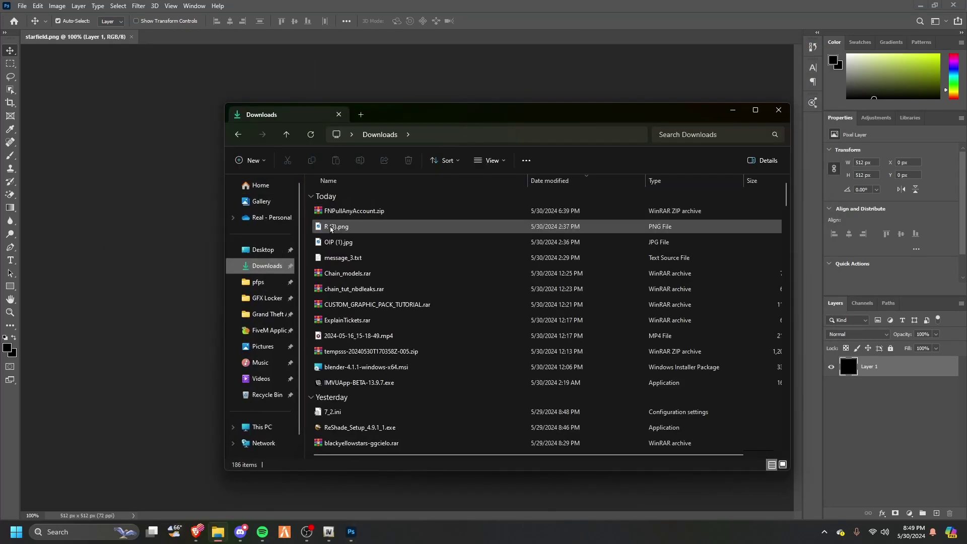
left_click_drag(331, 228, 276, 280)
key("Escape")
left_click(221, 530)
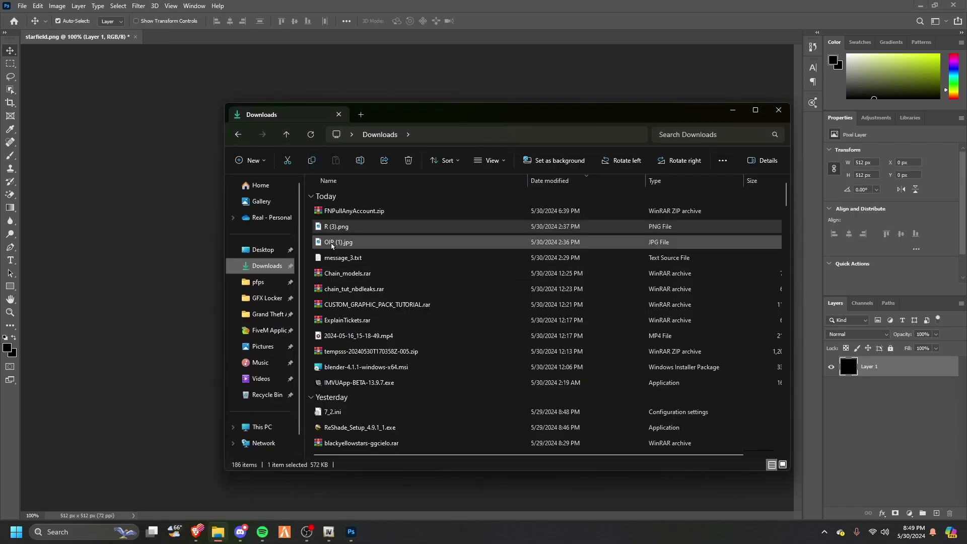
left_click_drag(330, 243, 205, 276)
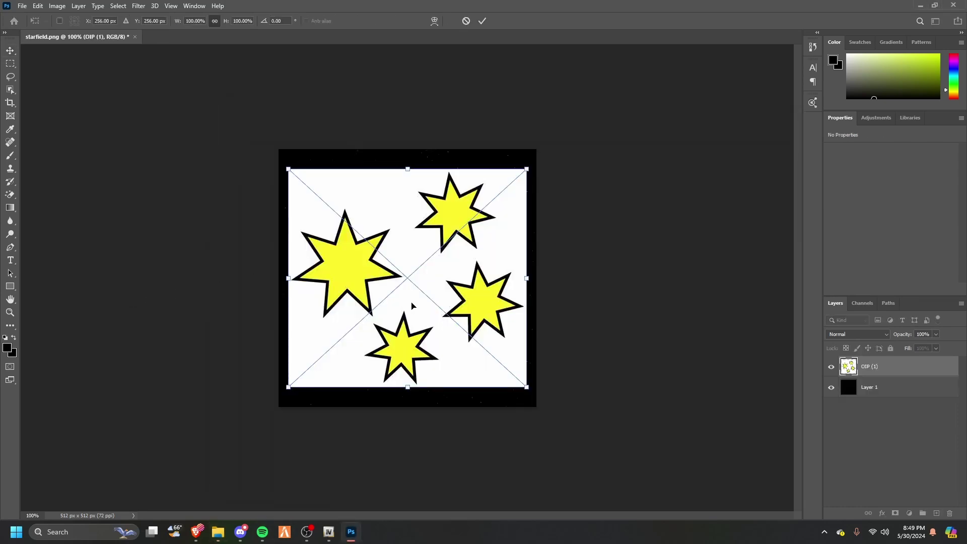
key("Return")
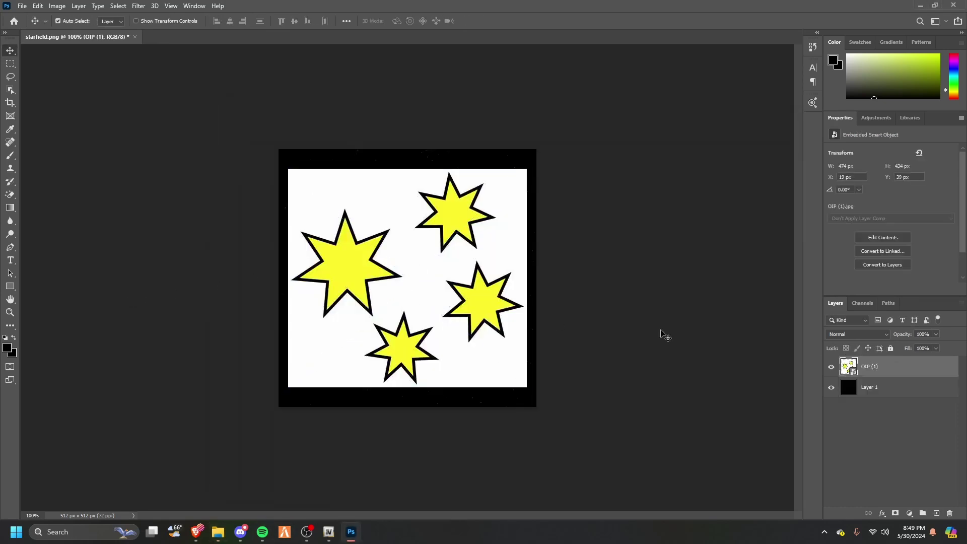
Erase the white background around the yellow stars on the OIP (1) layer with the Magic Eraser Tool
left_click(10, 195)
left_click(346, 210)
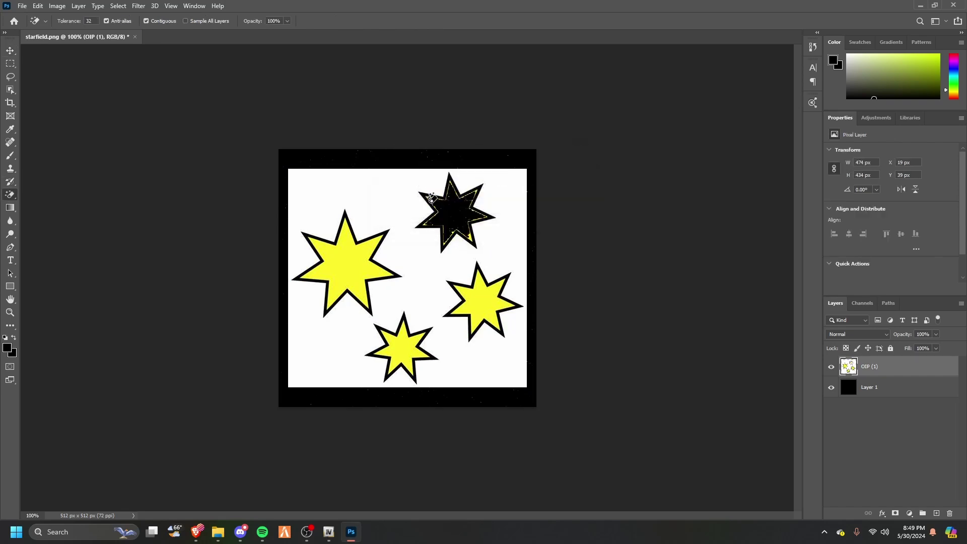
key("ctrl+z")
left_click(365, 199)
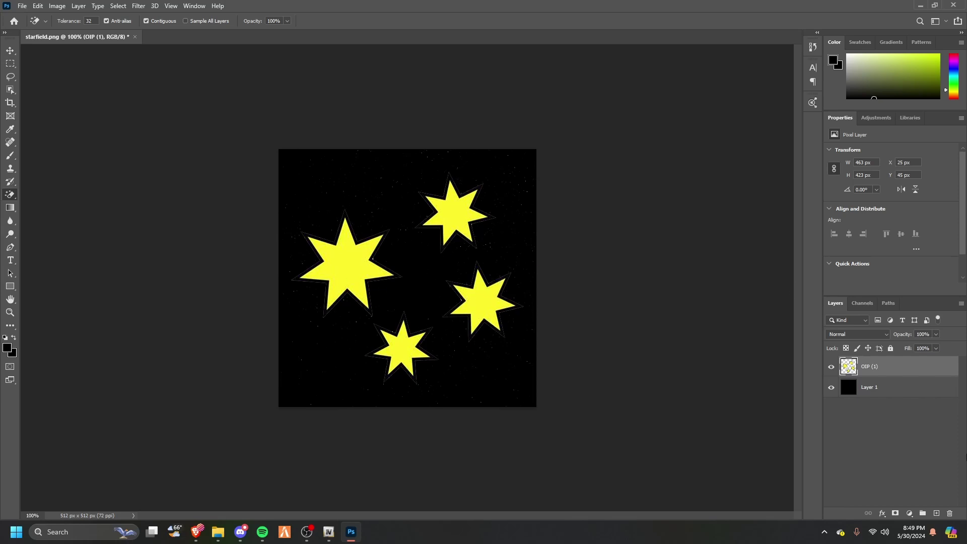
right_click(13, 199)
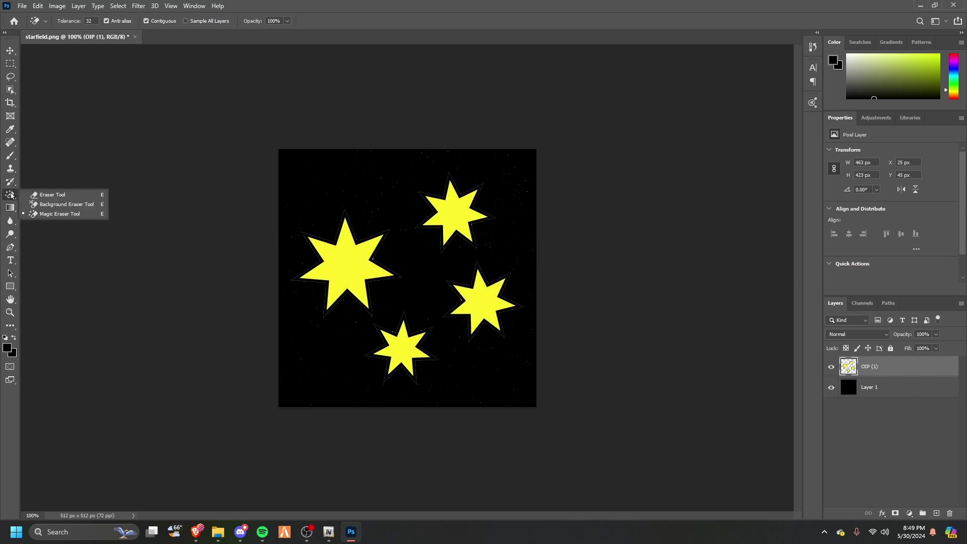
left_click(46, 214)
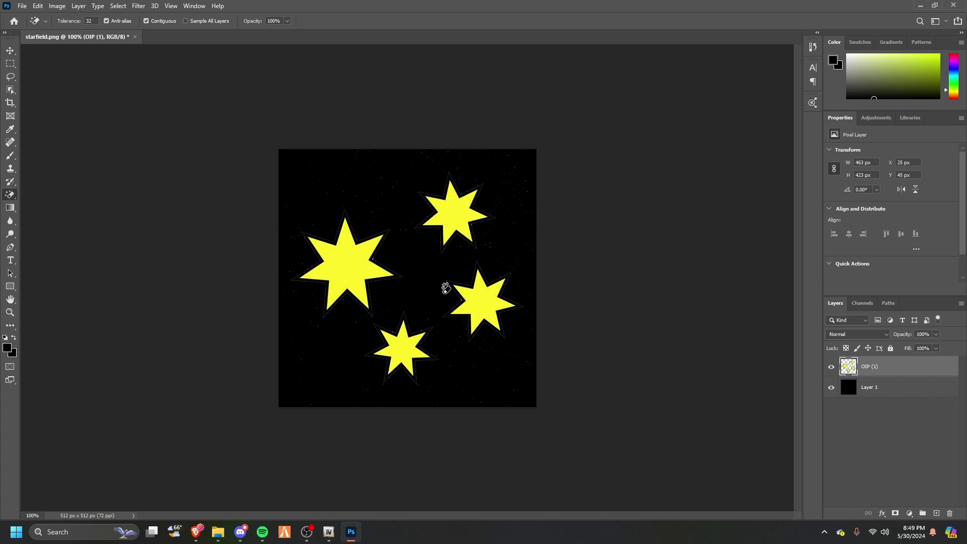
Scale the OIP (1) star layer proportionally to 121.04% so that it spans the full canvas height
left_click(11, 51)
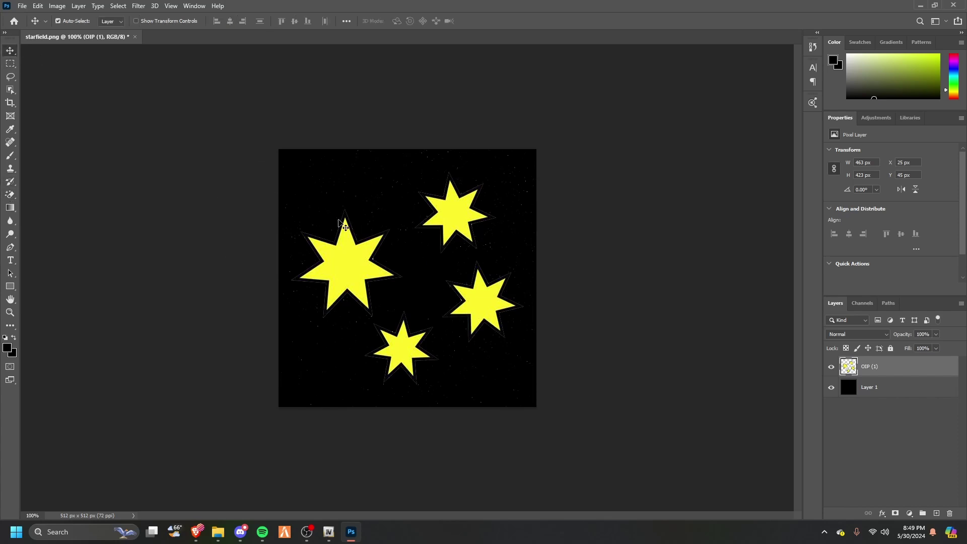
key("ctrl")
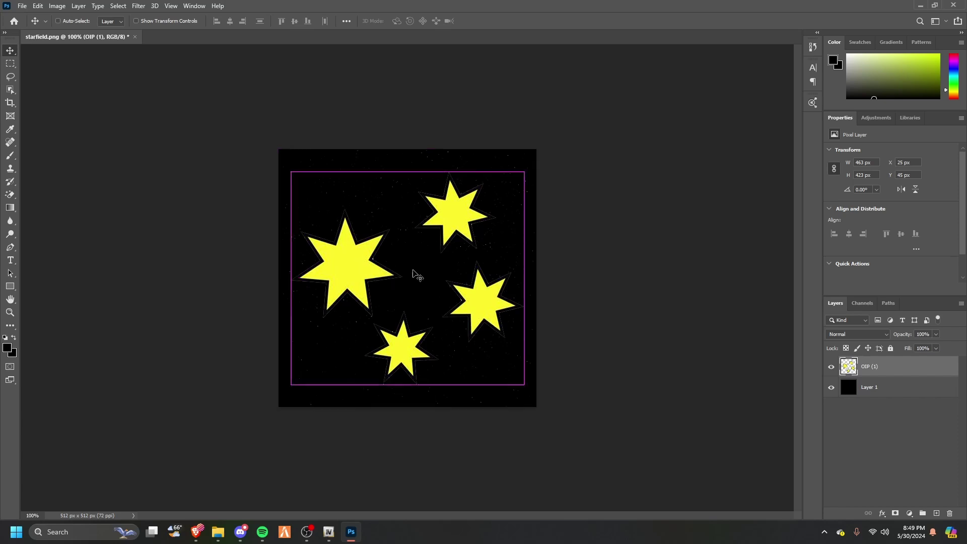
key("ctrl")
key("ctrl+t")
left_click_drag(408, 172, 407, 150)
left_click_drag(407, 382, 406, 406)
left_click_drag(411, 351, 411, 352)
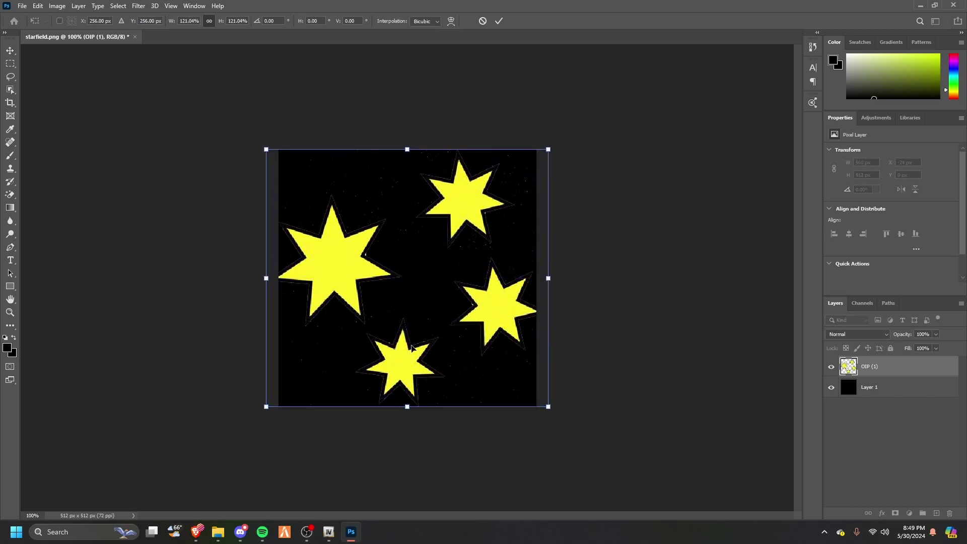
left_click(499, 23)
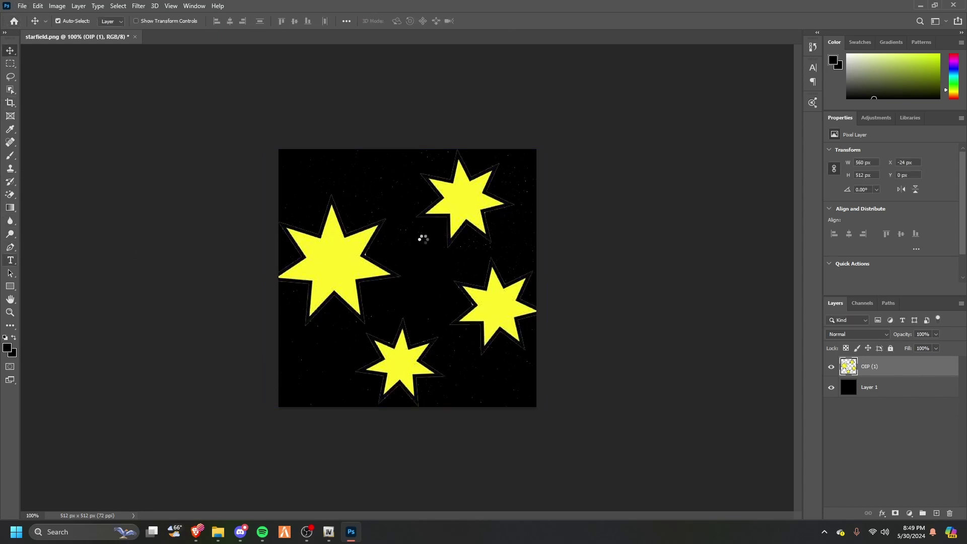
Add the text "Woozkiee" in white 40 pt Thunderstorm near the centre of the canvas
left_click(427, 267)
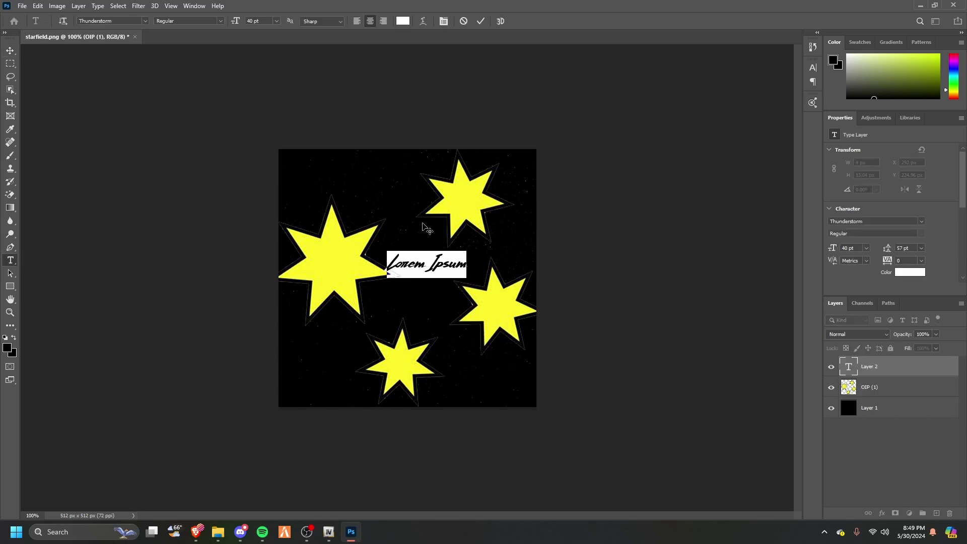
key("BackSpace")
type("Woozkiee")
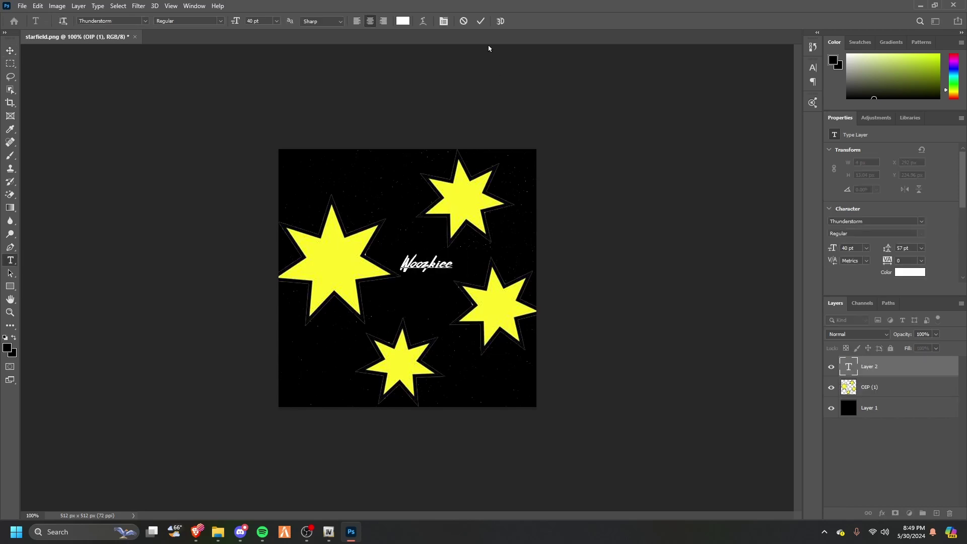
left_click(480, 21)
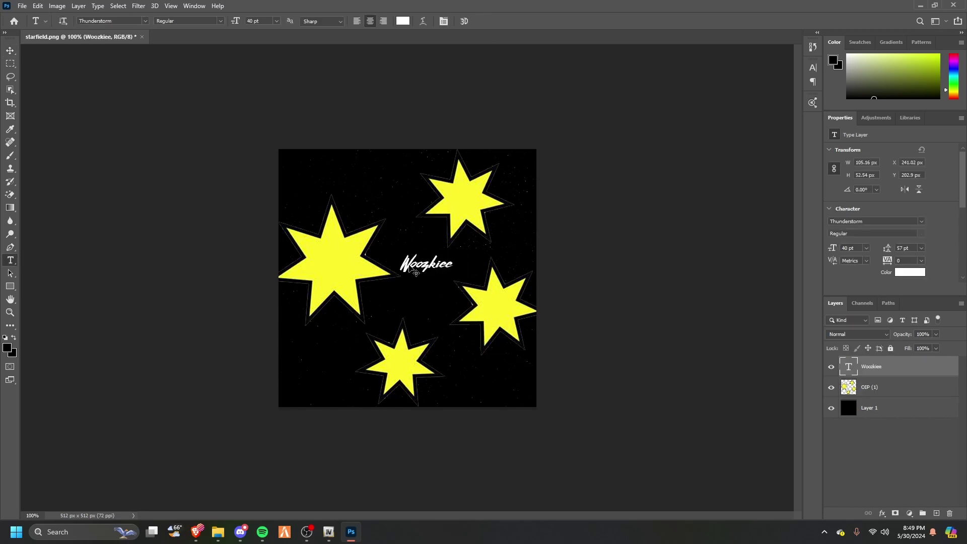
Move the Woozkiee text onto the middle of the largest yellow star
key("ctrl+t")
left_click_drag(428, 270, 335, 270)
left_click(499, 20)
Change the Woozkiee text colour to black (#000000)
double_click(849, 366)
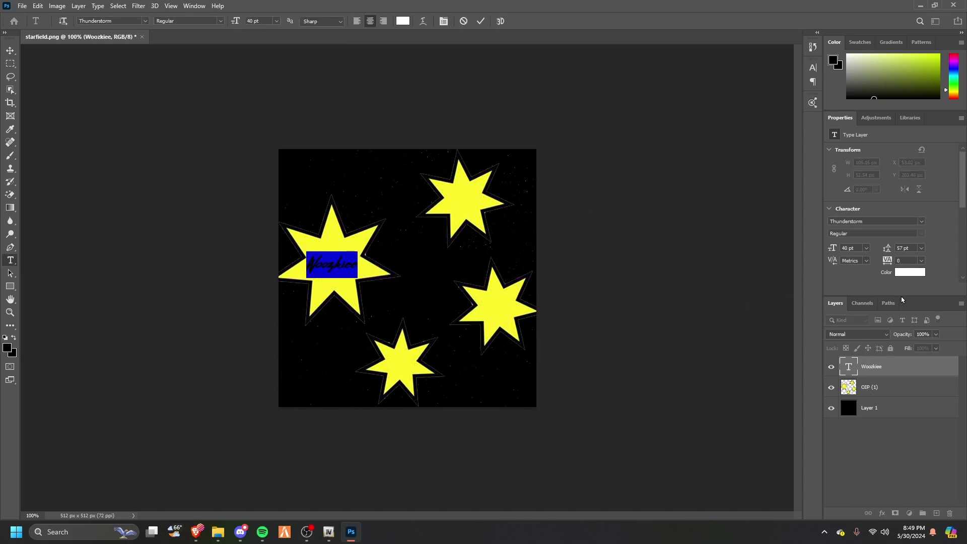
left_click(910, 272)
left_click(23, 355)
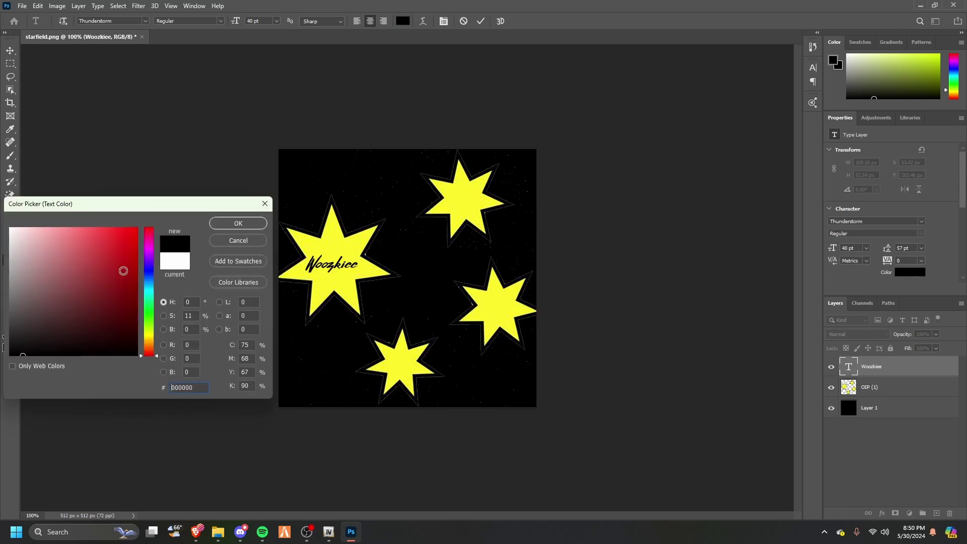
left_click(238, 224)
left_click(480, 20)
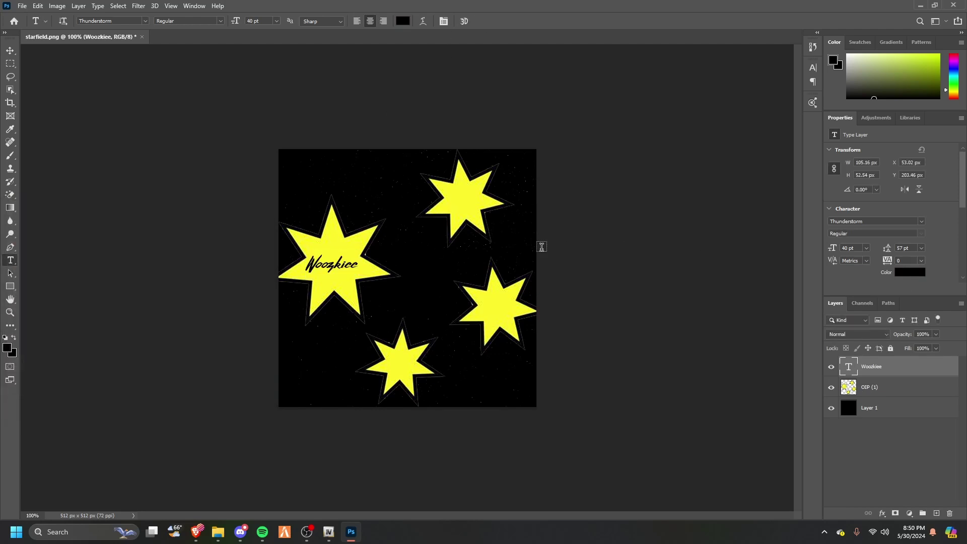
Duplicate the Woozkiee text, reduce the copy to 37.41 pt and place it on the upper-right star
key("ctrl+v")
key("ctrl+t")
left_click_drag(408, 285, 480, 197)
left_click(499, 21)
Duplicate the text again, shrink the copy and place it on the small star at the canvas's lower edge
key("ctrl+r")
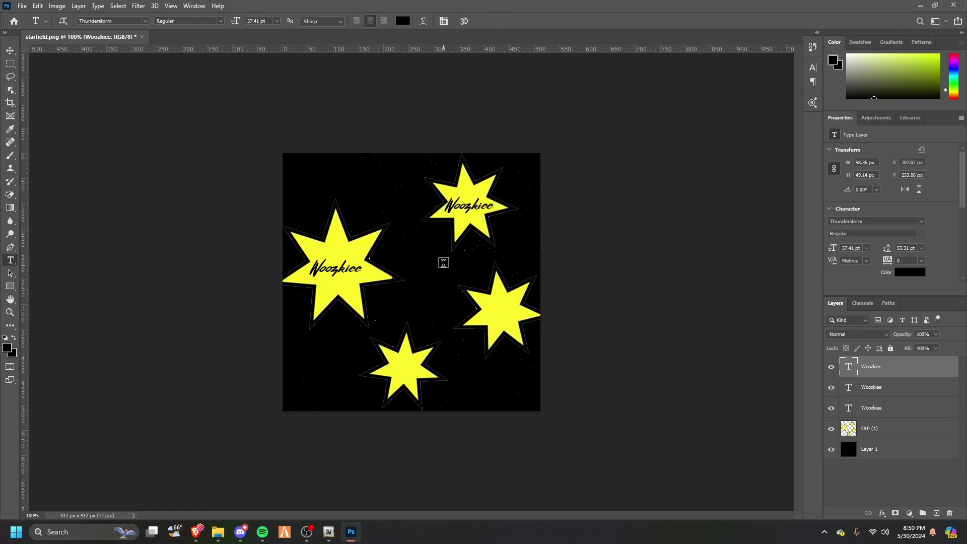
key("ctrl+r")
key("ctrl+t")
left_click_drag(418, 278, 415, 357)
left_click_drag(400, 368, 520, 297)
left_click(499, 22)
Add another Woozkiee copy on the star at the canvas's right edge, scaled proportionally to 107.05%
key("ctrl+j")
key("ctrl+t")
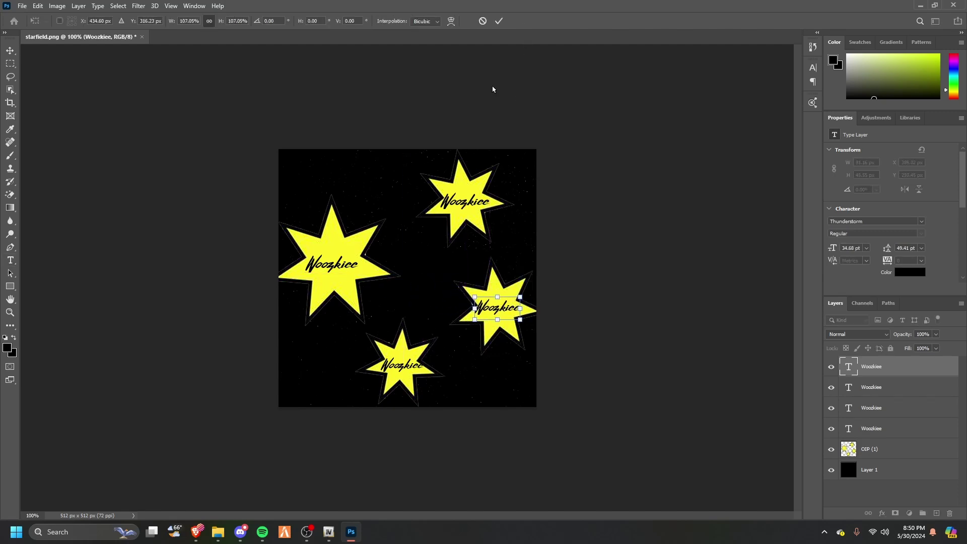
left_click(500, 22)
Save the starfield as a PNG copy named starfield1.png in the tut folder
left_click(22, 5)
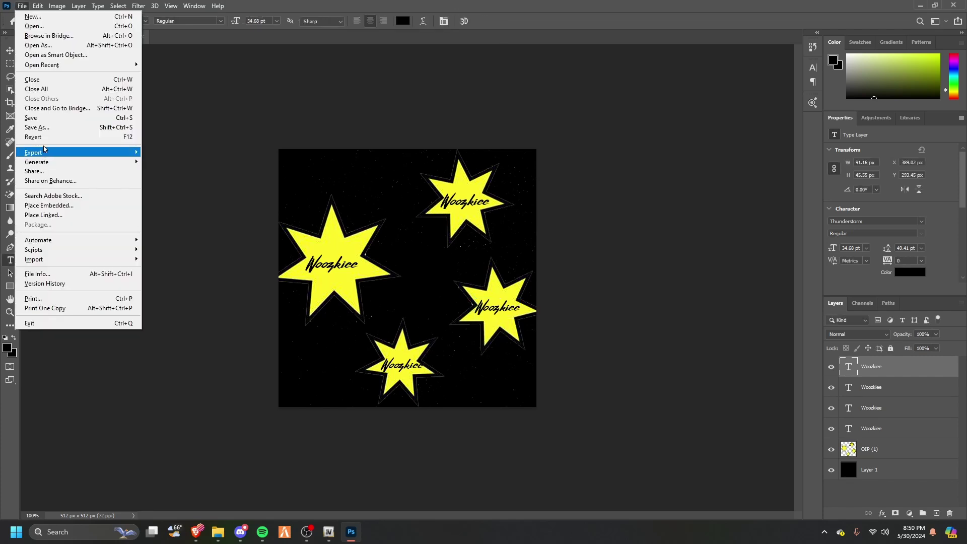
left_click(41, 127)
left_click(100, 233)
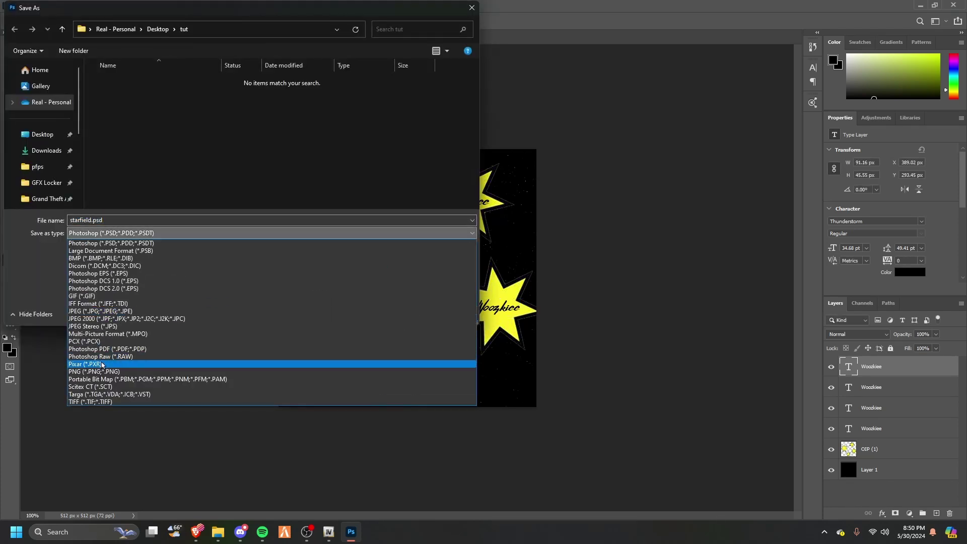
left_click(101, 369)
double_click(99, 220)
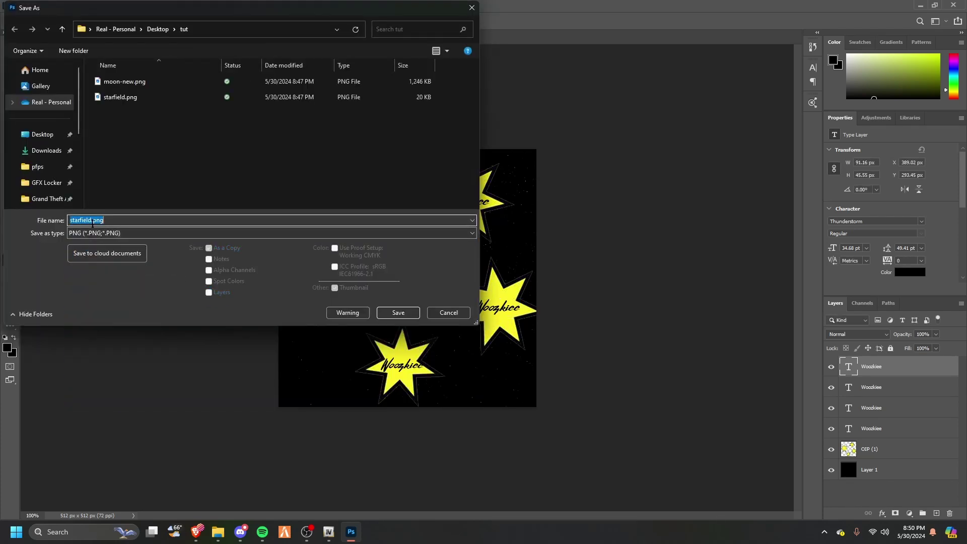
left_click(91, 220)
left_click(398, 313)
left_click(545, 158)
left_click(10, 50)
left_click(141, 37)
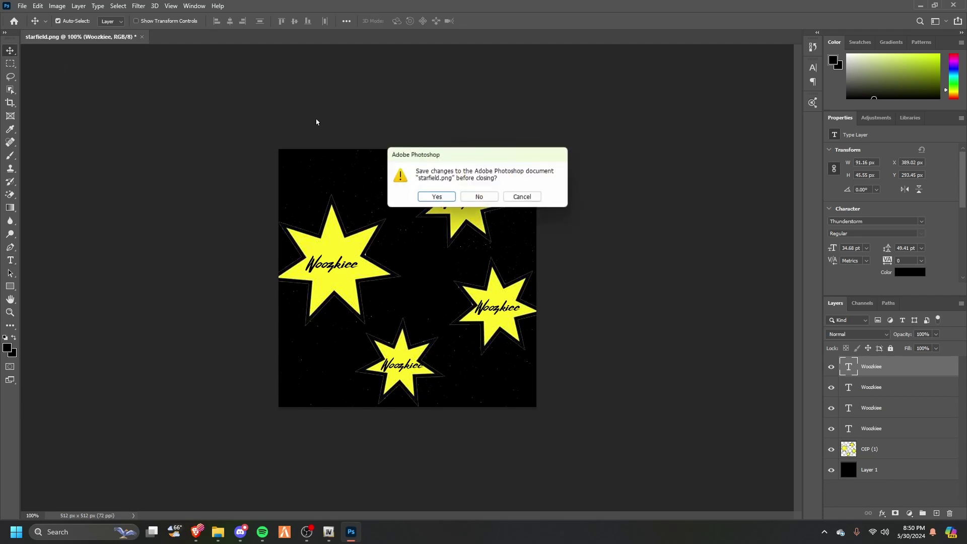
left_click(523, 200)
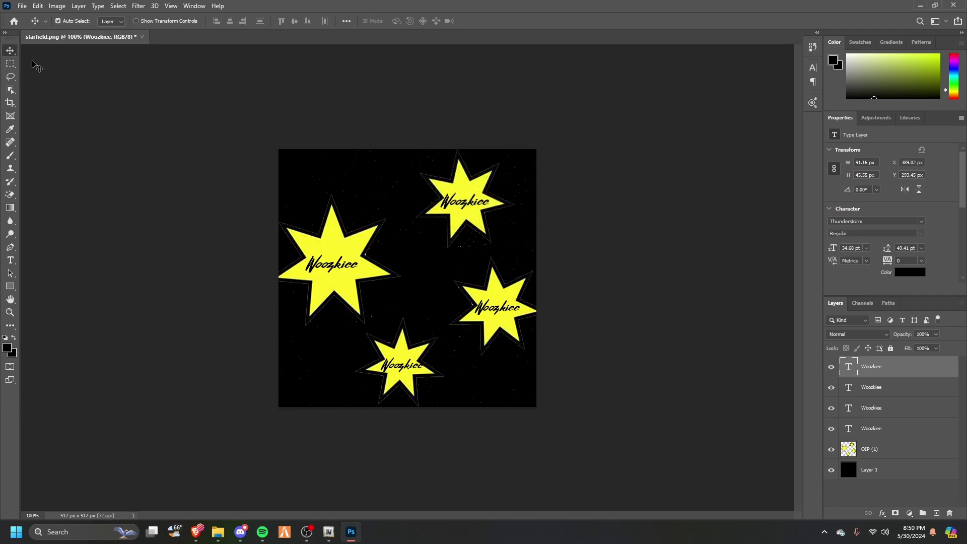
Save the starfield as a PNG copy again, overwriting starfield1.png in the tut folder
left_click(23, 6)
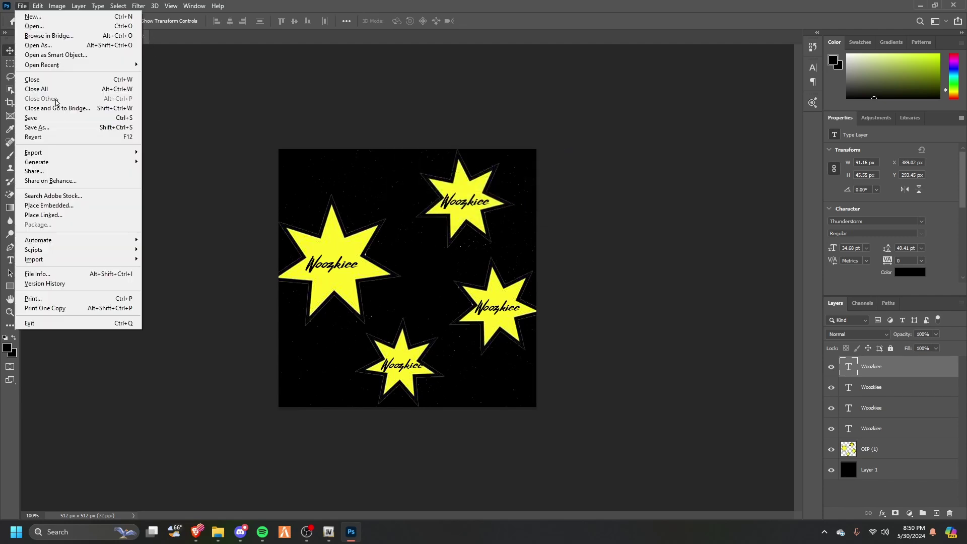
left_click(40, 126)
left_click(117, 234)
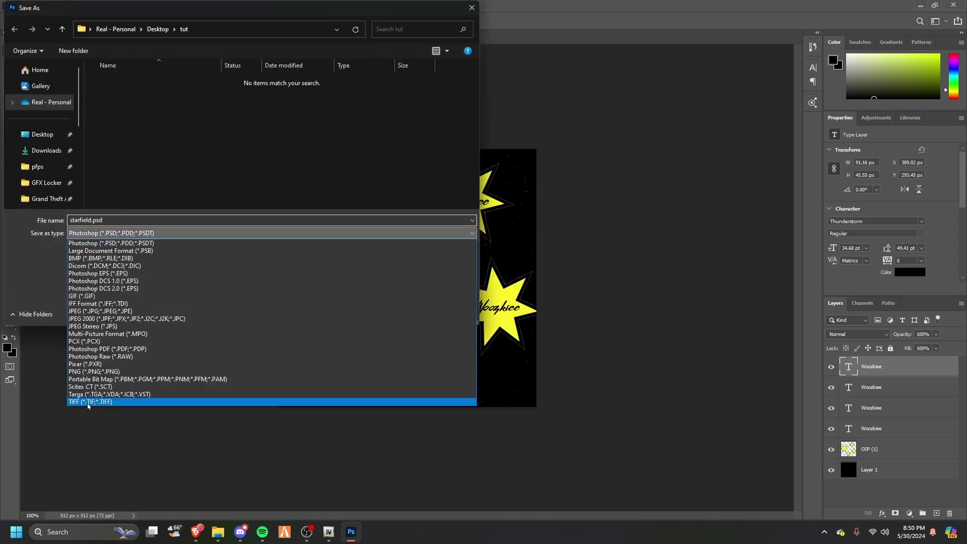
left_click(128, 372)
left_click(129, 116)
left_click(398, 313)
left_click(520, 262)
left_click(538, 161)
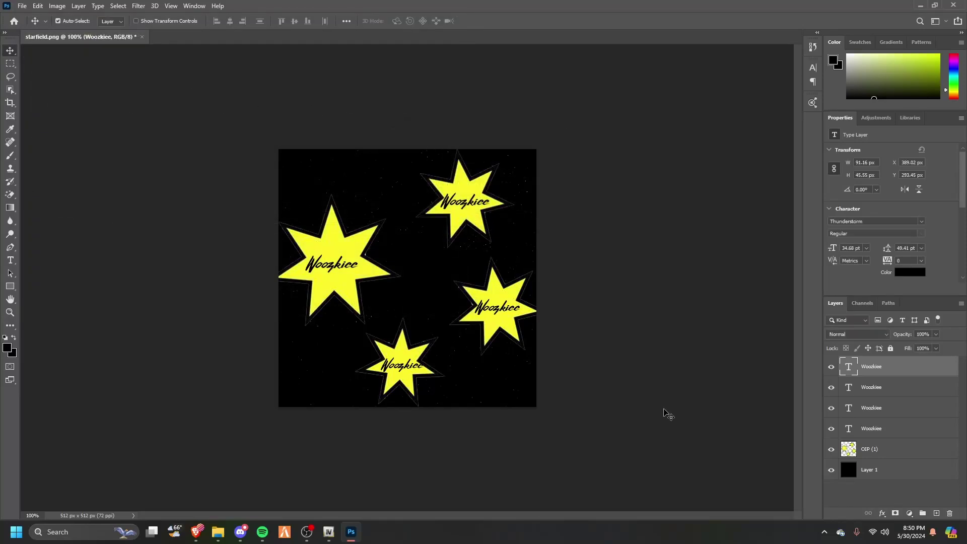
Close the starfield document without saving changes and open moon-new.png
left_click(142, 37)
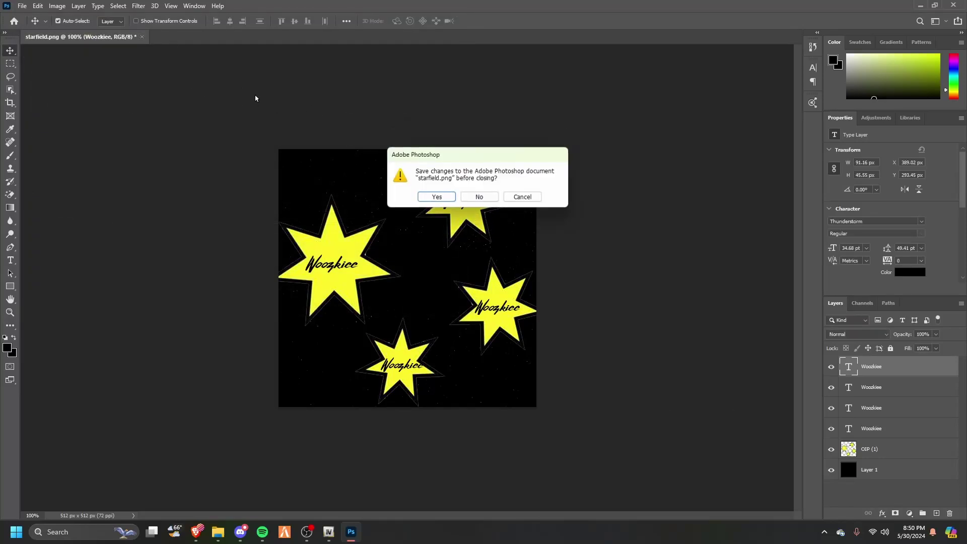
left_click(467, 198)
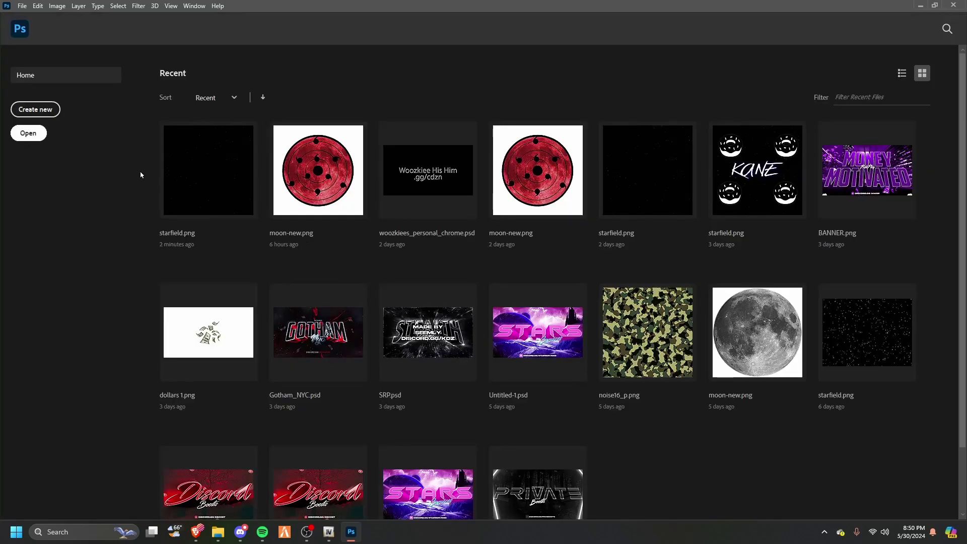
left_click(28, 133)
left_click(113, 111)
double_click(113, 110)
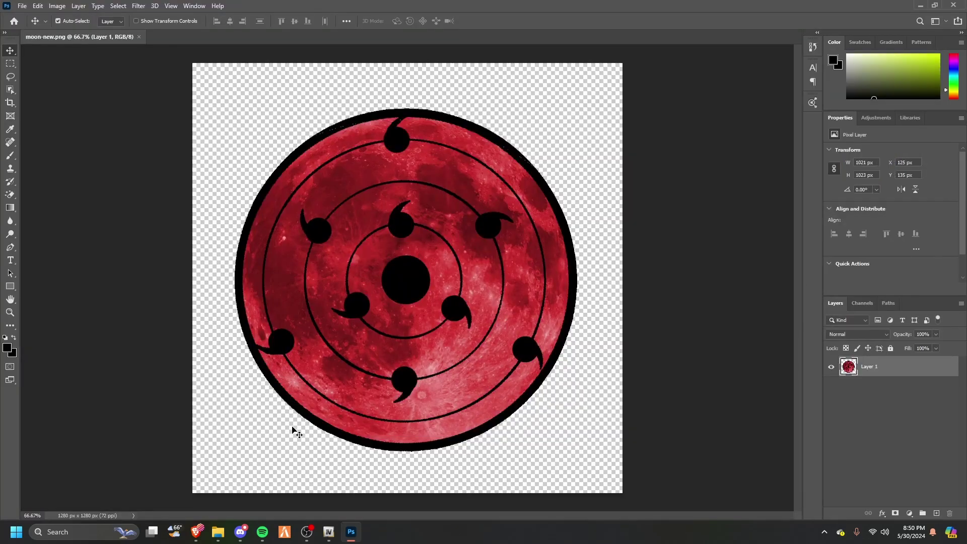
Place the yellow moon image R (3).png from the Downloads folder into the moon-new document
key("super")
type("mi")
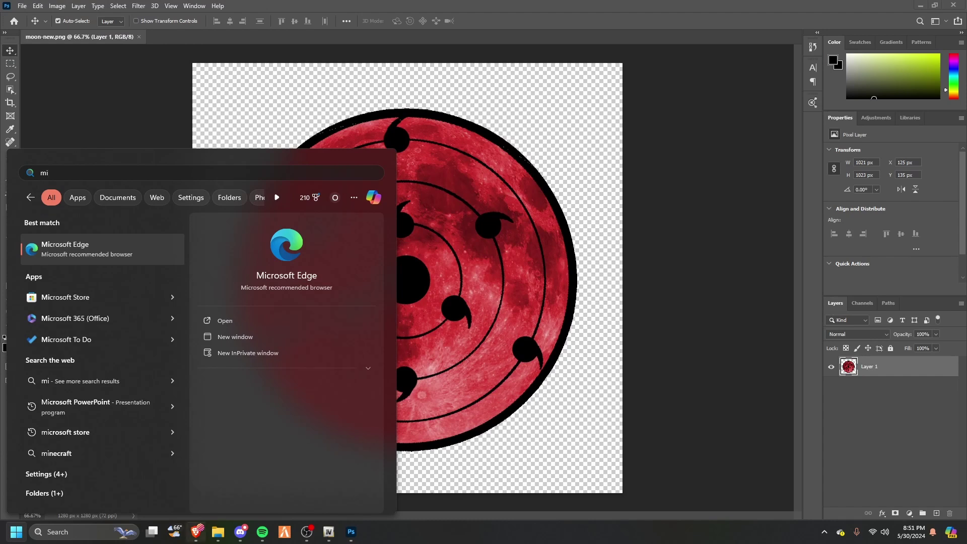
left_click(217, 532)
left_click_drag(325, 231, 422, 231)
Scale the yellow moon to about 1046 × 1052 px and centre it so that it covers the red moon
left_click_drag(409, 90, 409, 49)
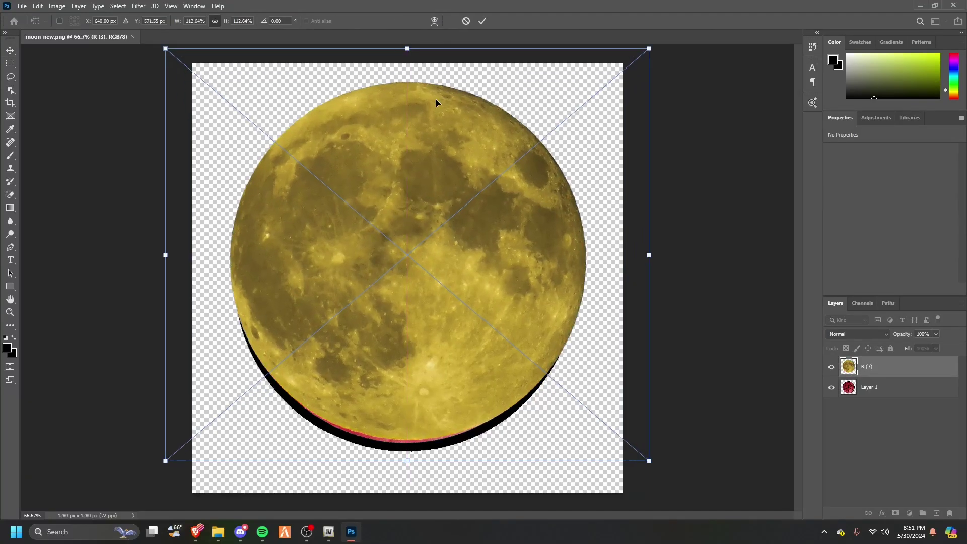
left_click_drag(436, 140, 437, 162)
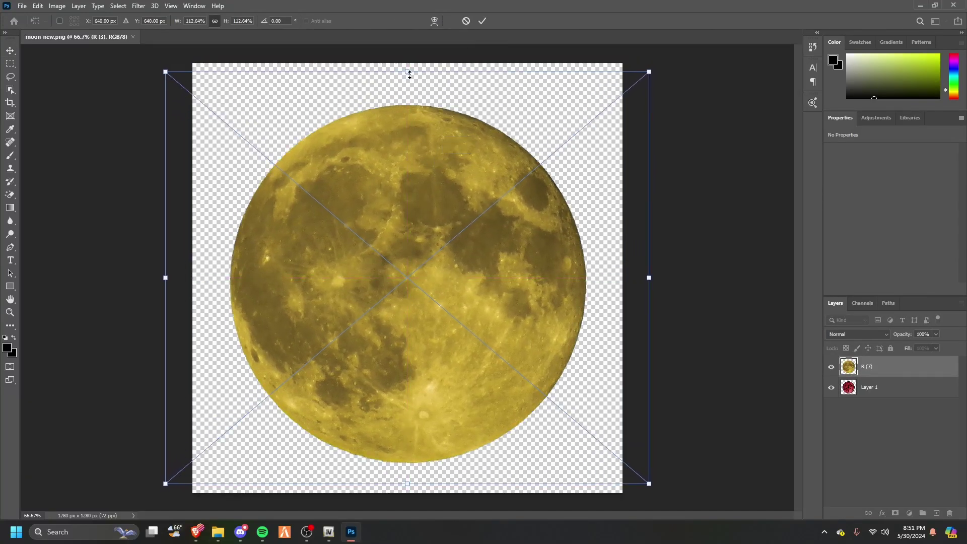
left_click_drag(409, 73, 406, 75)
left_click_drag(410, 155, 411, 147)
left_click(482, 20)
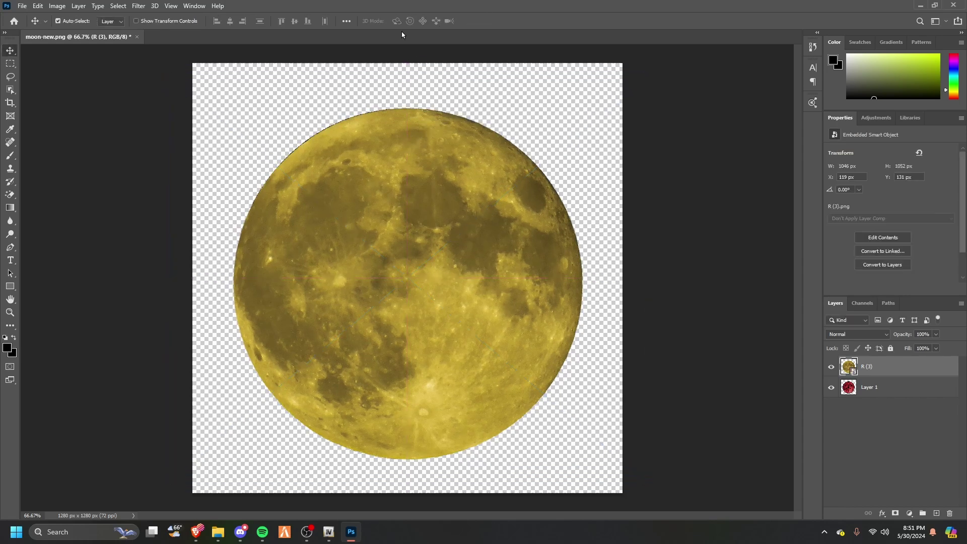
Save the yellow moon as a PNG copy named moon-new1.png in the tut folder
left_click(22, 6)
left_click(35, 126)
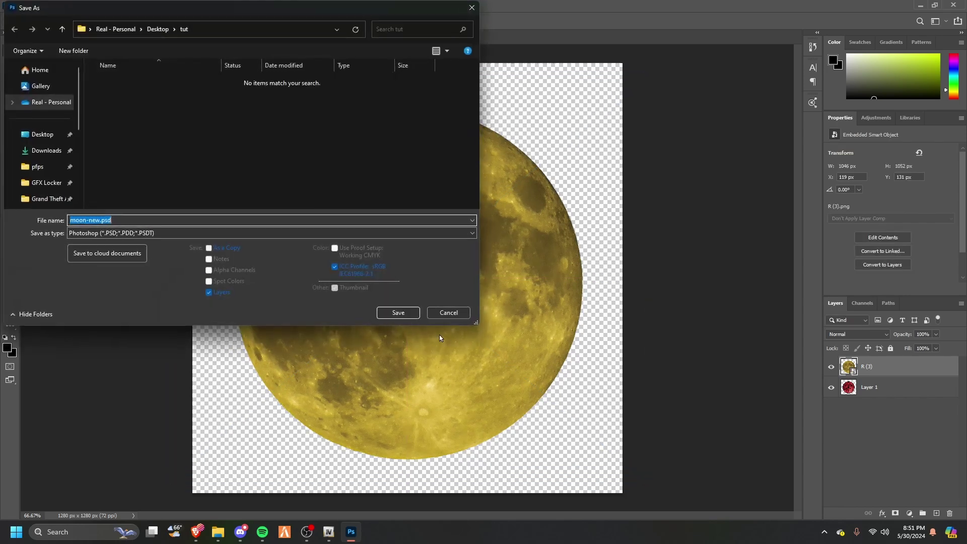
left_click(146, 233)
left_click(101, 363)
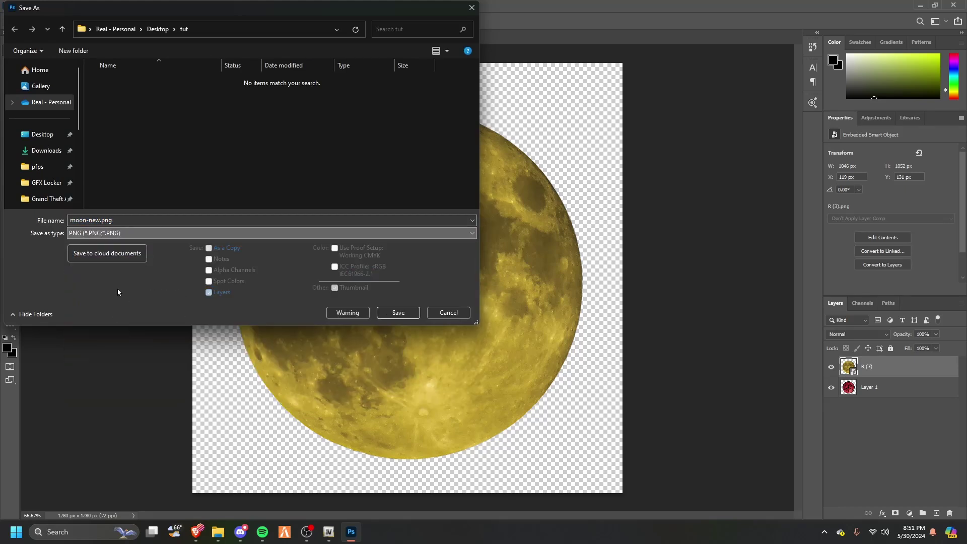
left_click(102, 221)
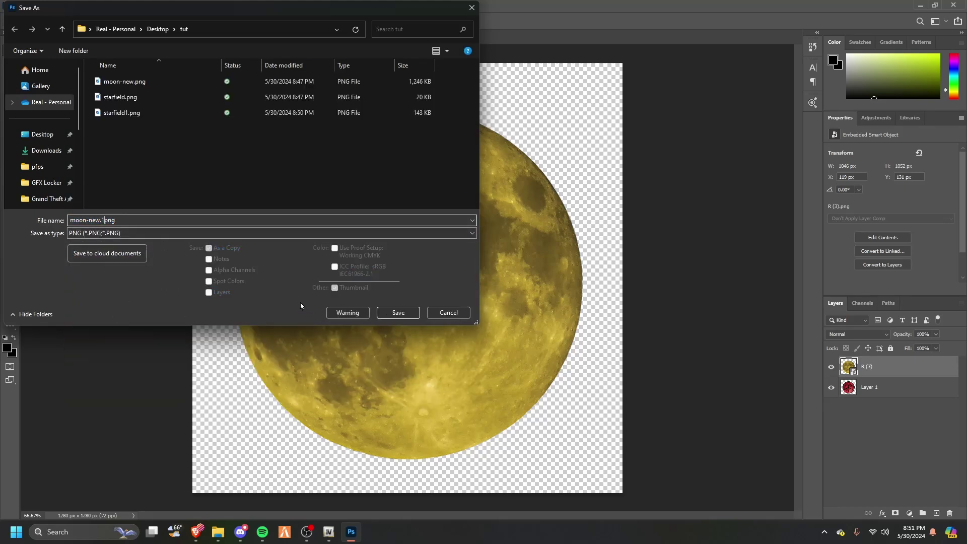
type("1")
left_click(402, 317)
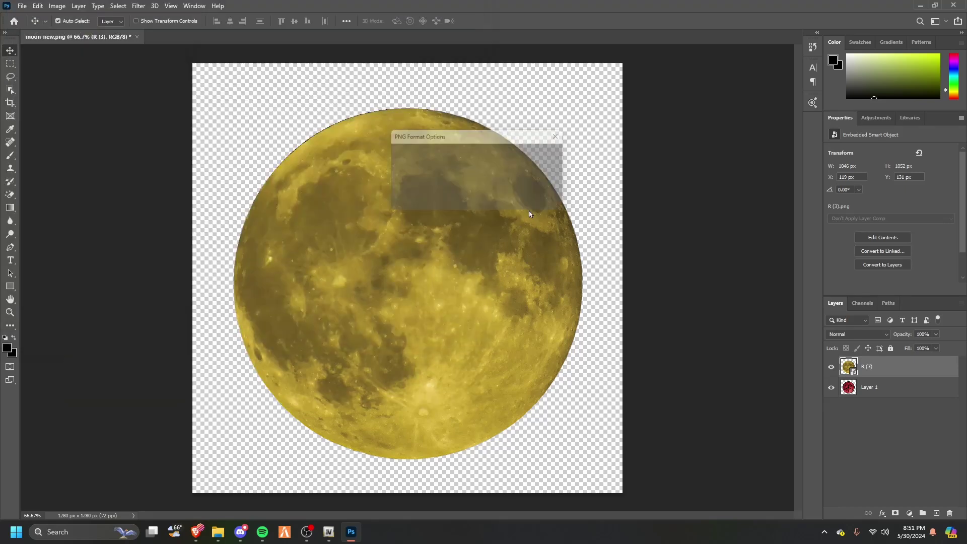
left_click(542, 161)
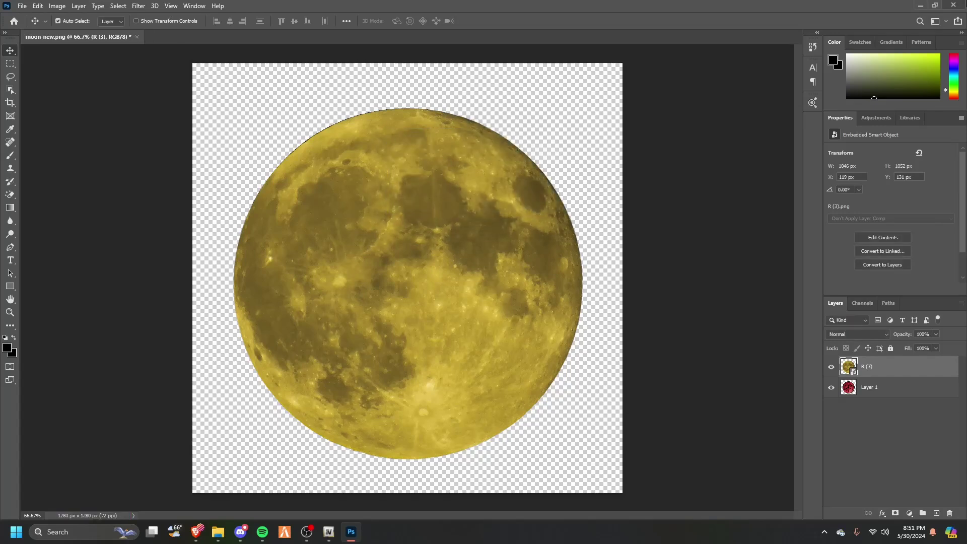
Quit Photoshop without saving the document changes and close the Downloads window
left_click(954, 5)
left_click(480, 197)
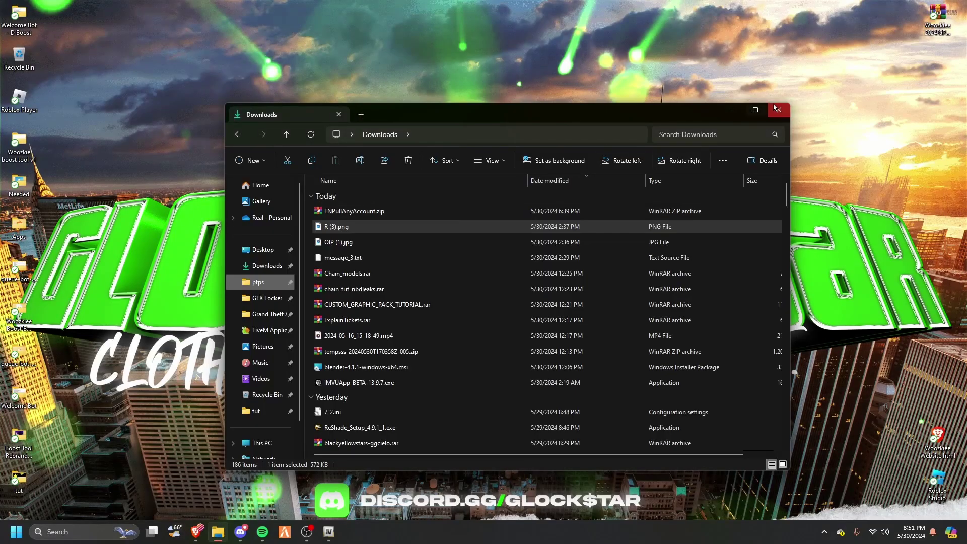
left_click(779, 109)
Switch to the OpenIV texture editor and replace the starfield texture in skydome.ytd with starfield1.png
left_click(329, 532)
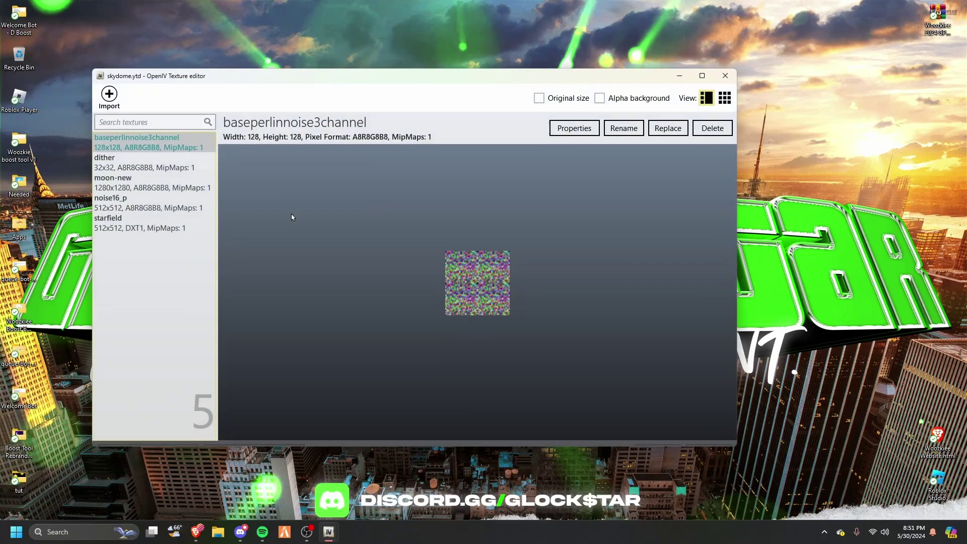
left_click(171, 225)
left_click(666, 129)
double_click(376, 169)
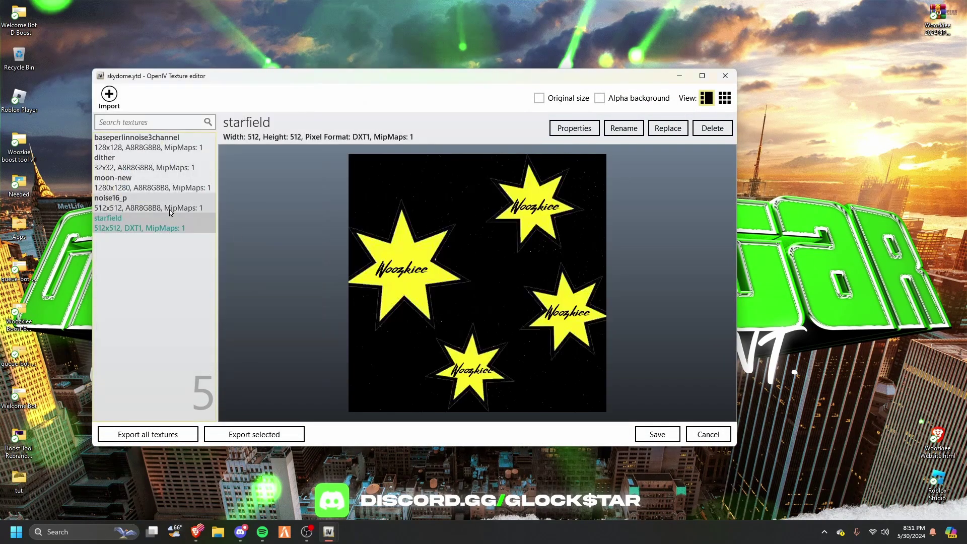
Replace the moon-new texture with moon-new1.png
left_click(148, 180)
left_click(668, 128)
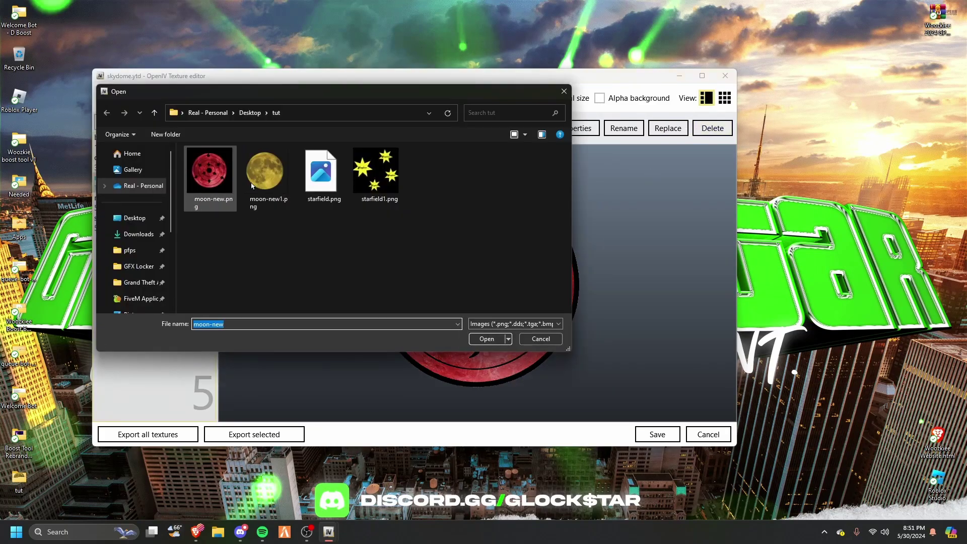
double_click(265, 172)
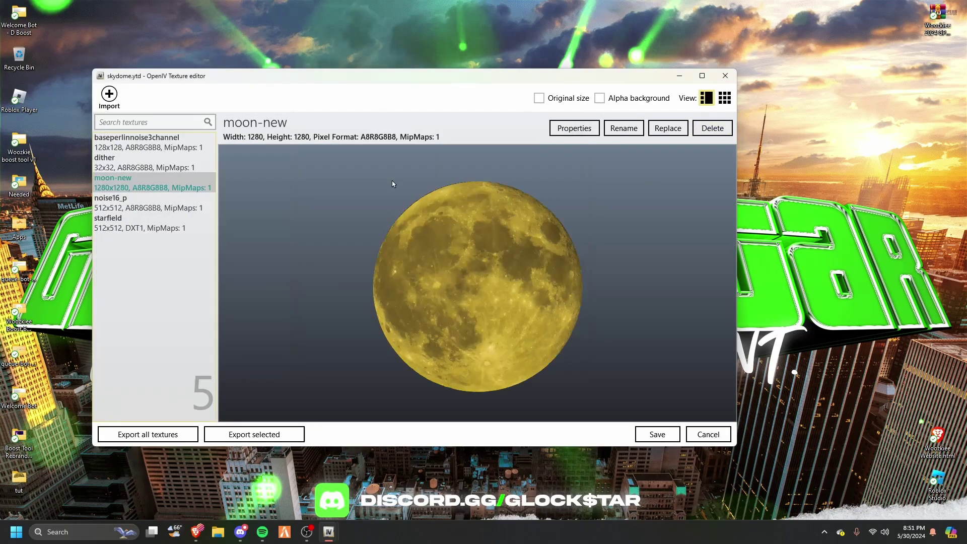
Save the edited textures in skydome.ytd and close OpenIV
left_click(166, 167)
left_click(642, 436)
left_click(682, 79)
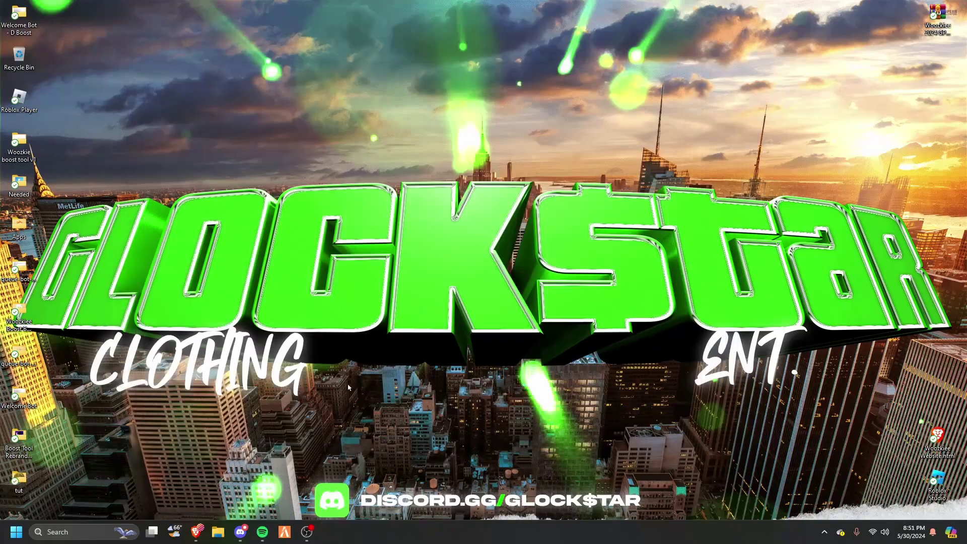
Switch to FiveM and move the character around to examine the custom starfield in the night sky
left_click(283, 532)
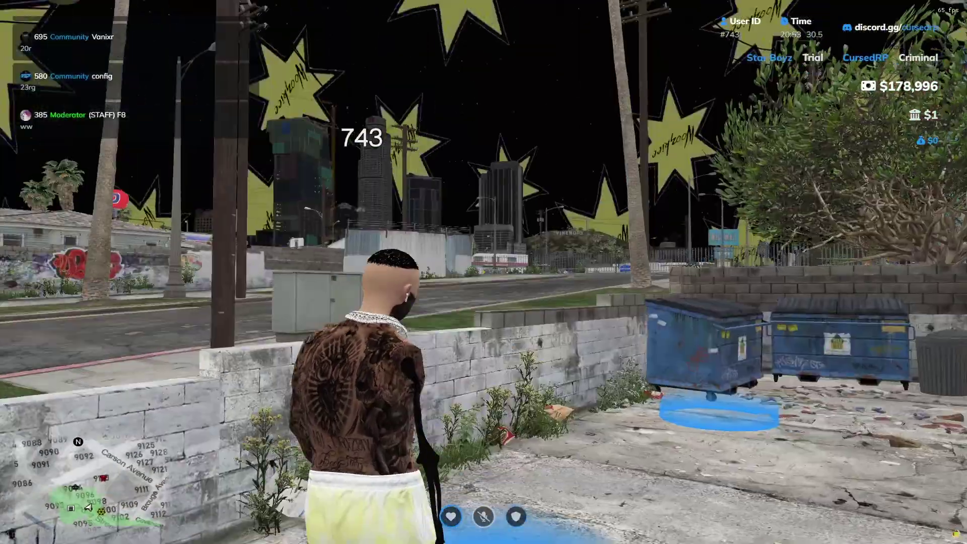
key("w")
key("space")
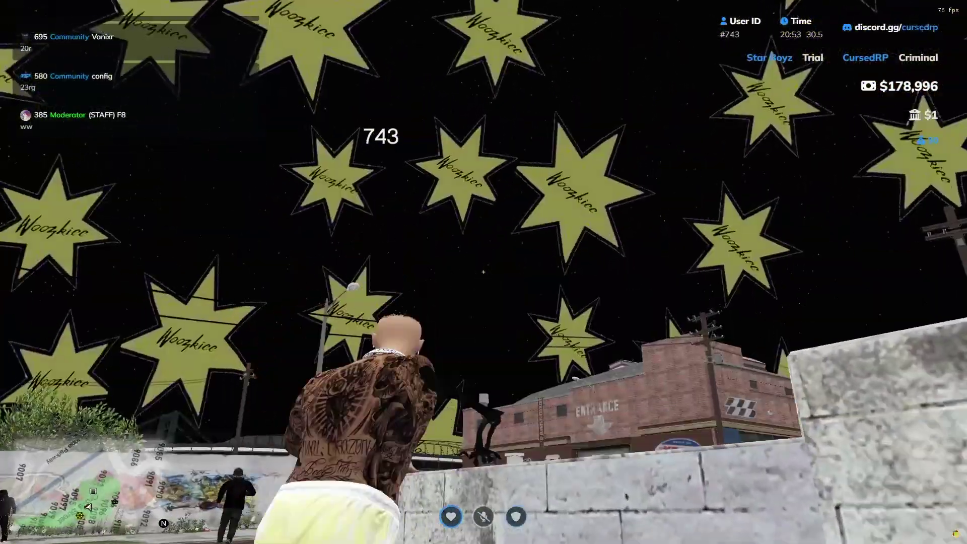
key("w")
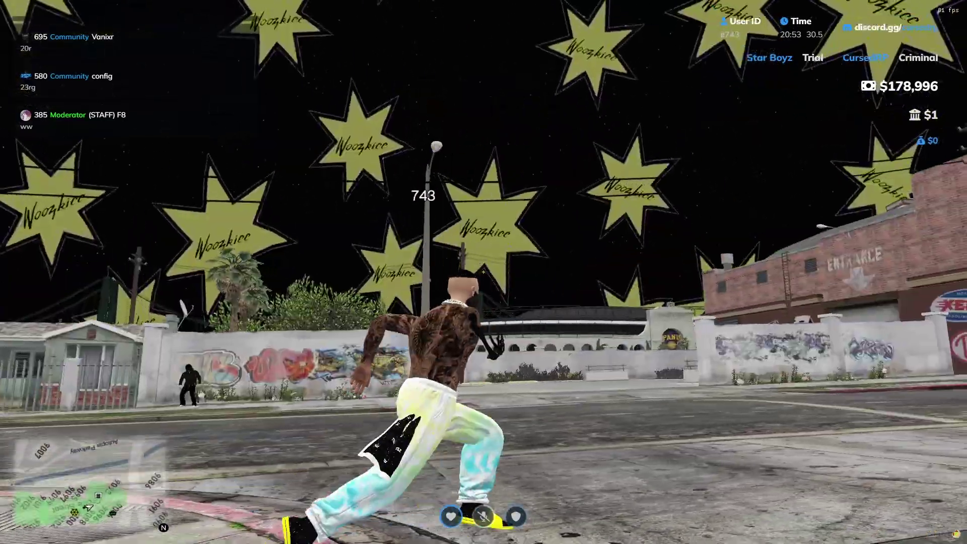
key("s")
key("a")
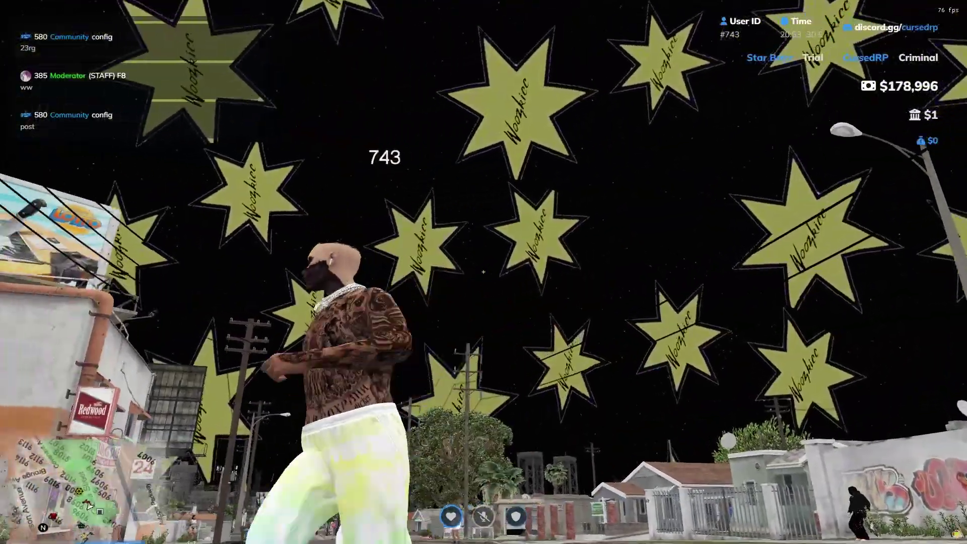
Run the character along the street past the graffiti wall to examine the custom star textures from different viewpoints
key("w")
key("d")
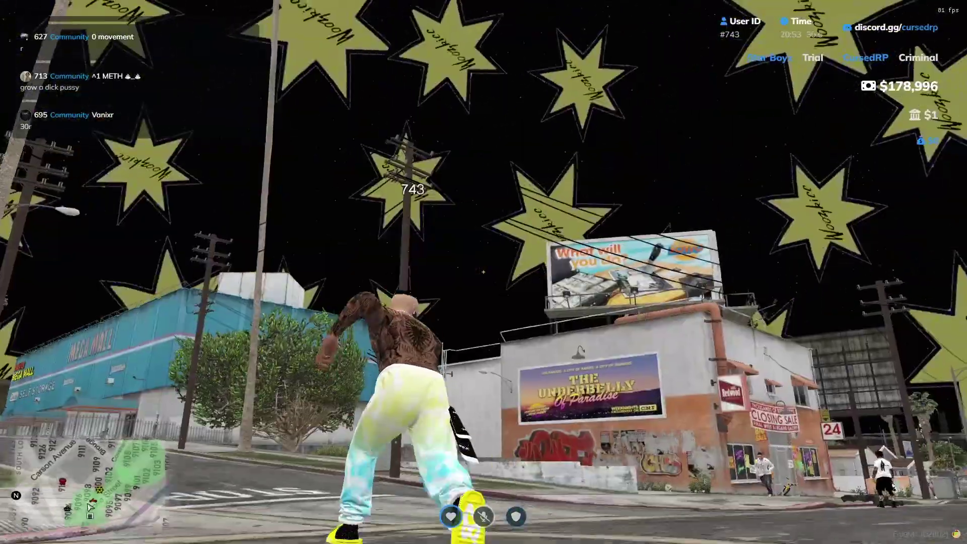
key("w")
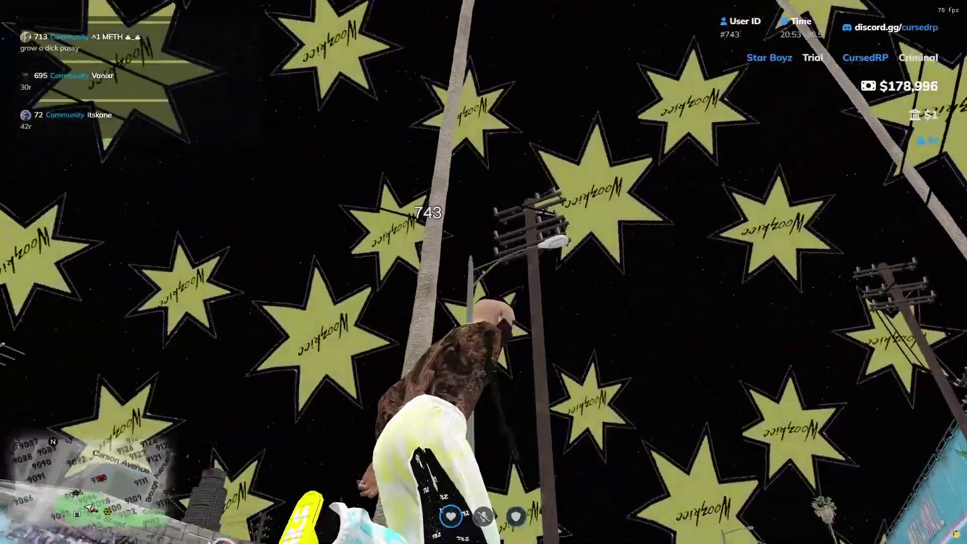
key("w")
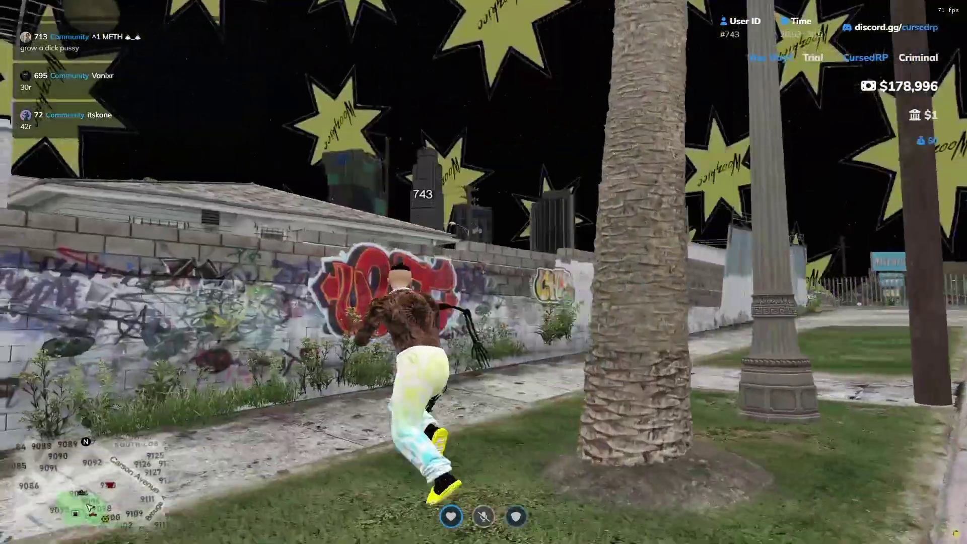
key("w")
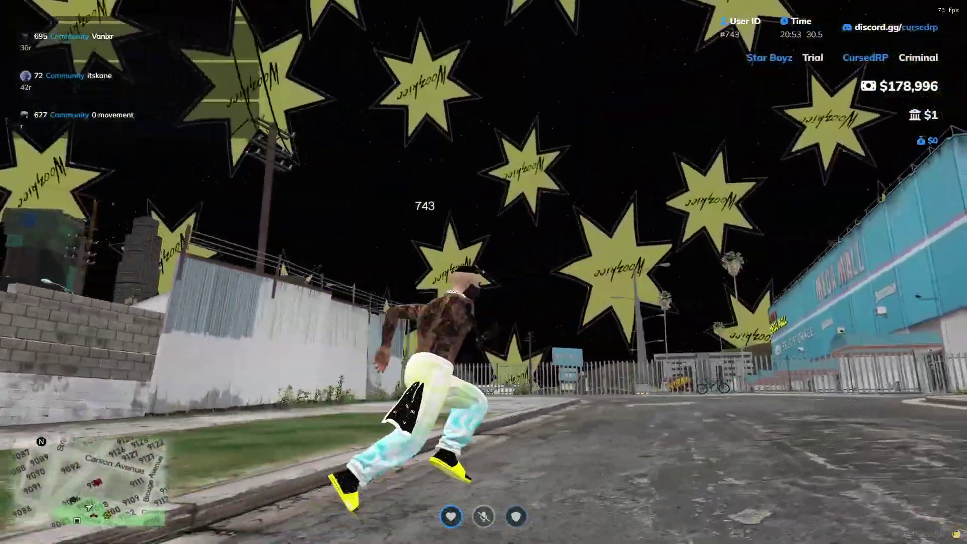
key("w")
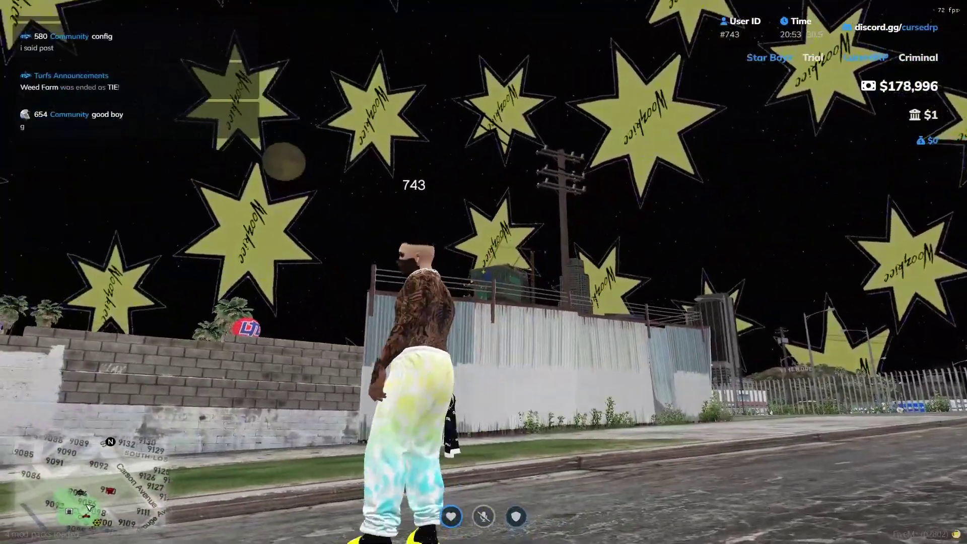
Switch to Discord to view its friends page and return to the FiveM game
key("super")
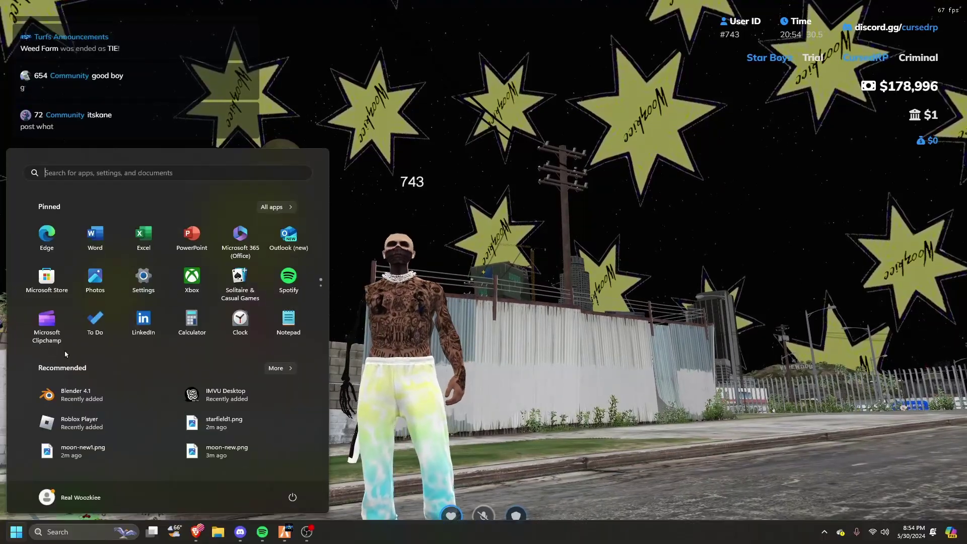
left_click(241, 532)
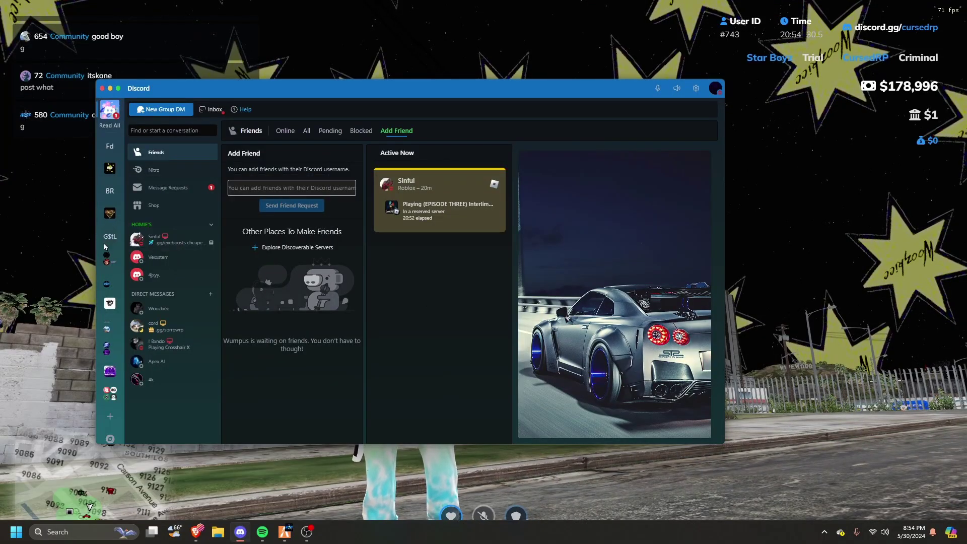
left_click(49, 201)
Run the character back and forth beside the corrugated metal fence to examine the custom moon and stars
key("w")
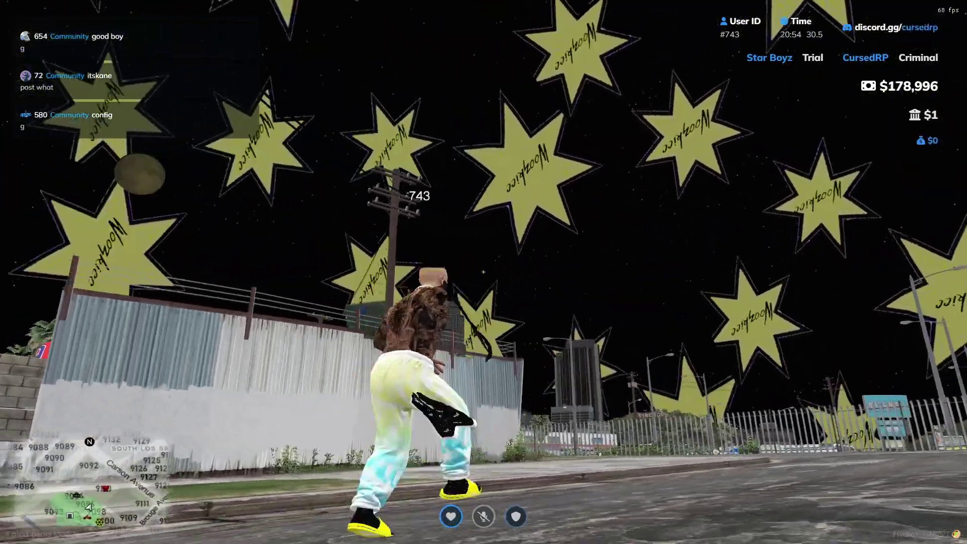
key("a")
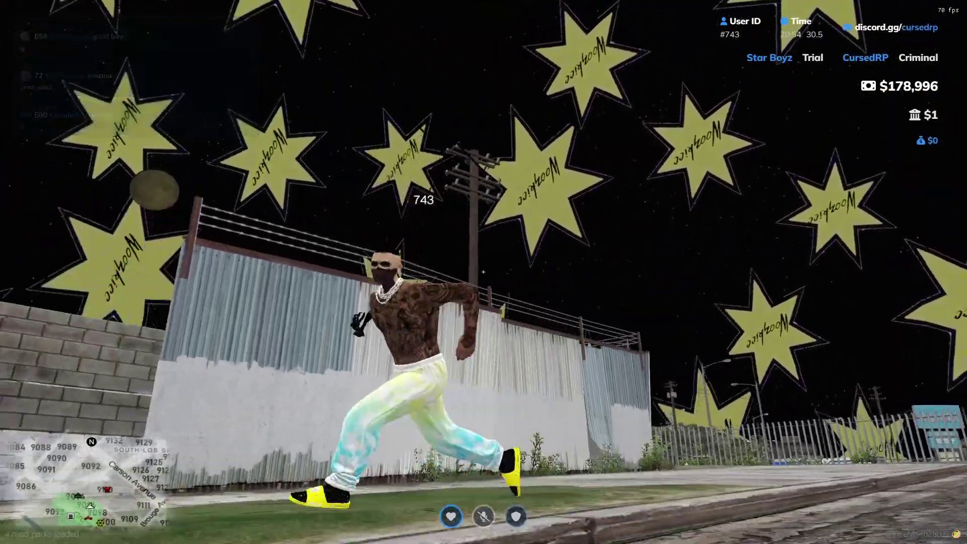
key("d")
key("w")
key("d")
key("a")
key("d")
key("a")
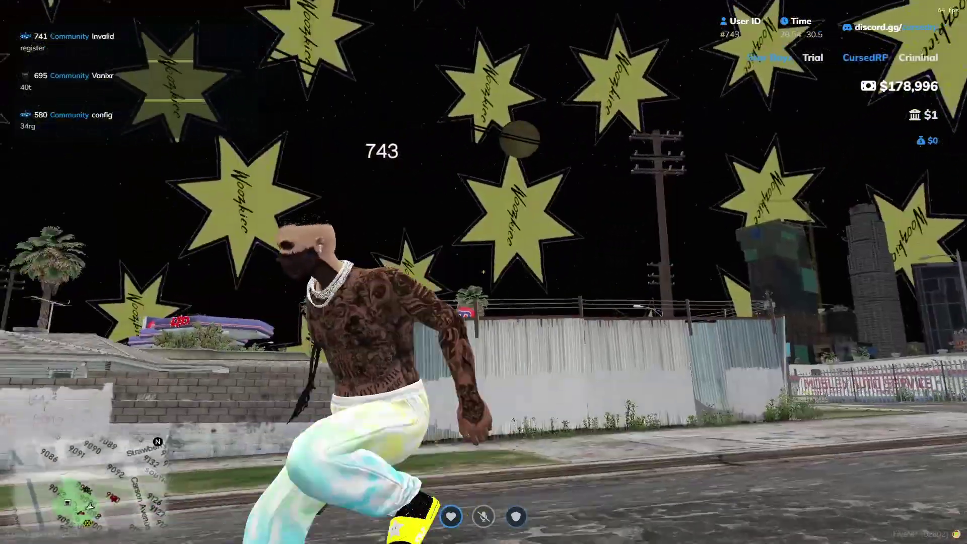
key("w")
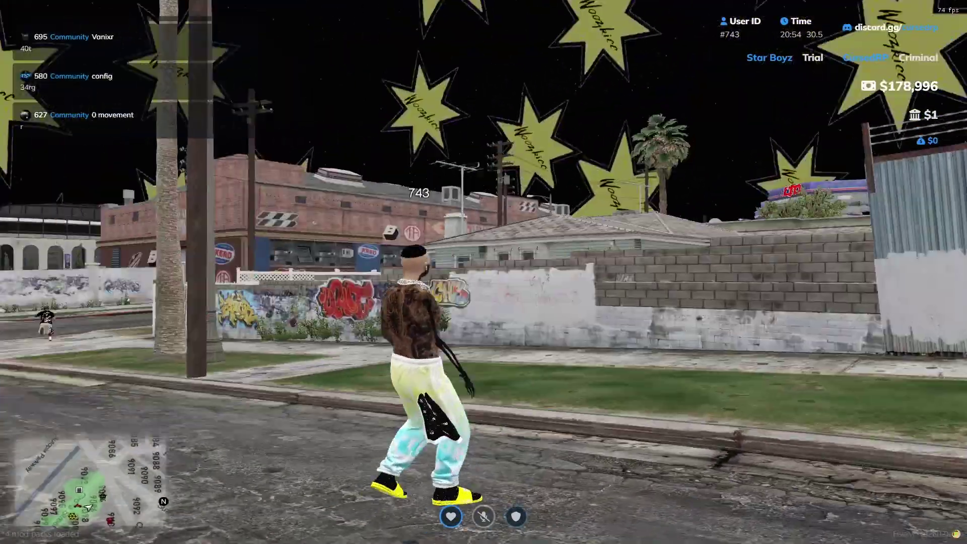